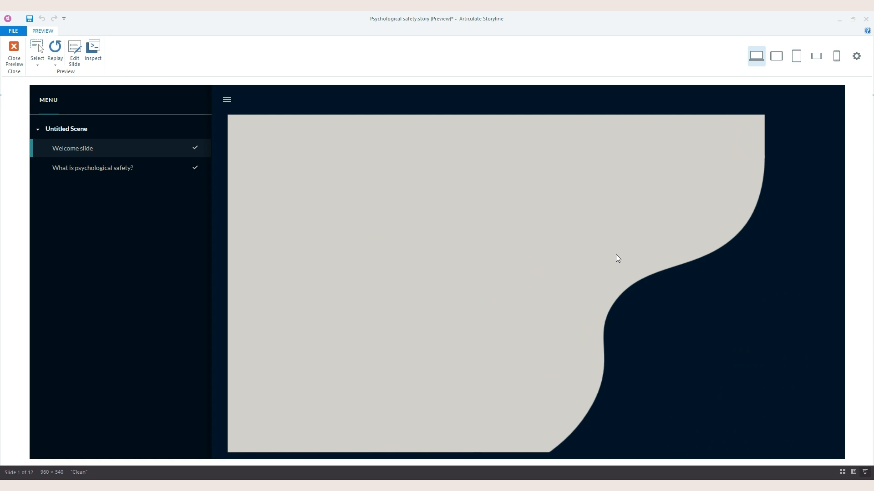
View the "What is psychological safety?" slide in the preview with the course menu hidden, and return to editing
click(160, 172)
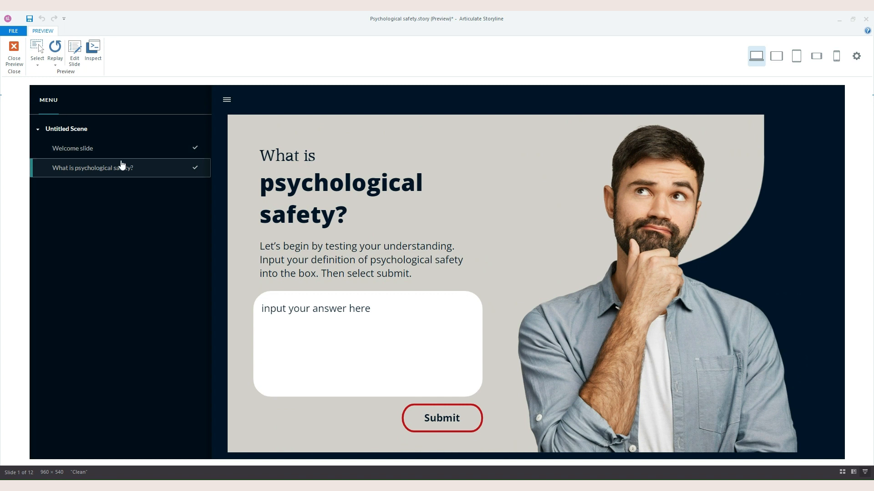
click(227, 100)
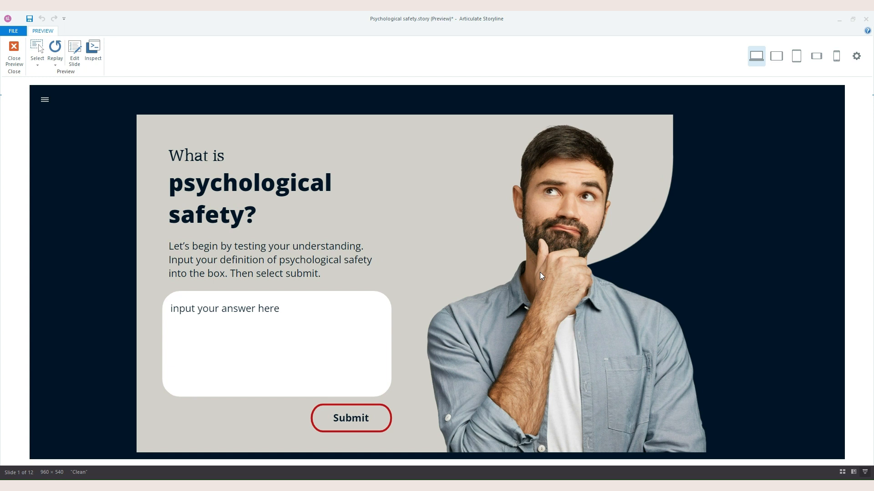
click(7, 53)
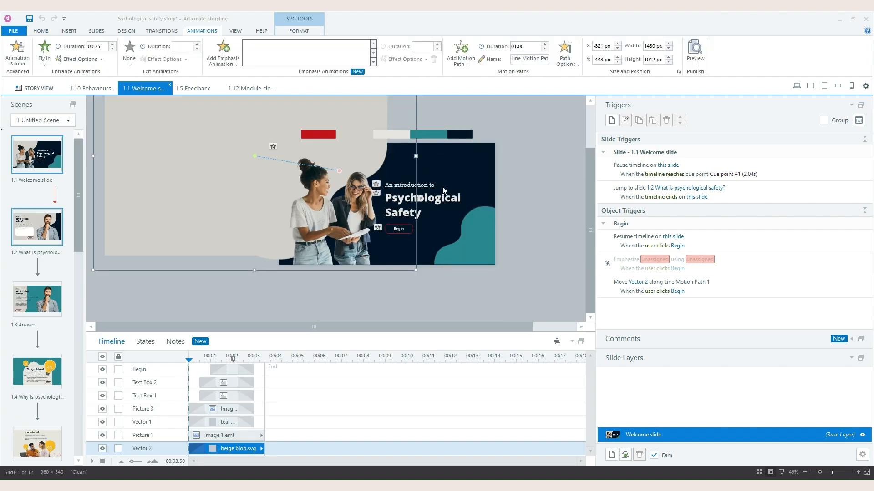
Compare the beige blob's size and position on the Welcome slide and on slide 1.2, including its motion path on the Welcome slide
click(43, 218)
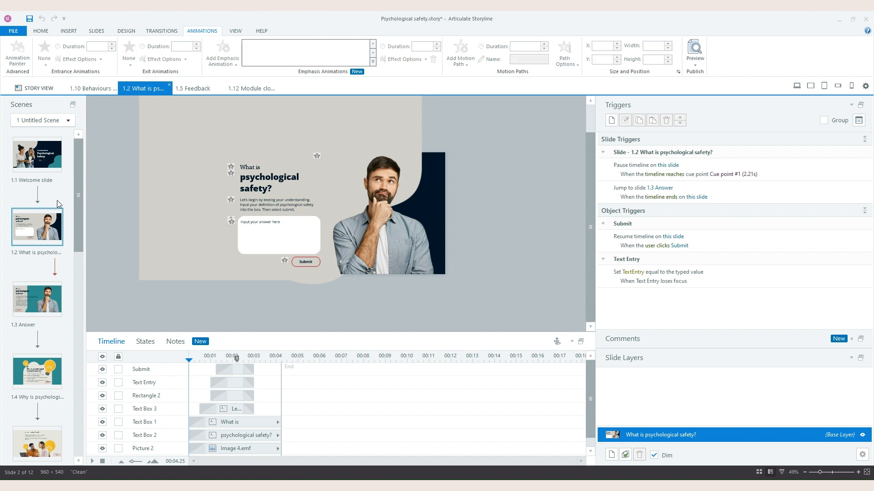
click(26, 163)
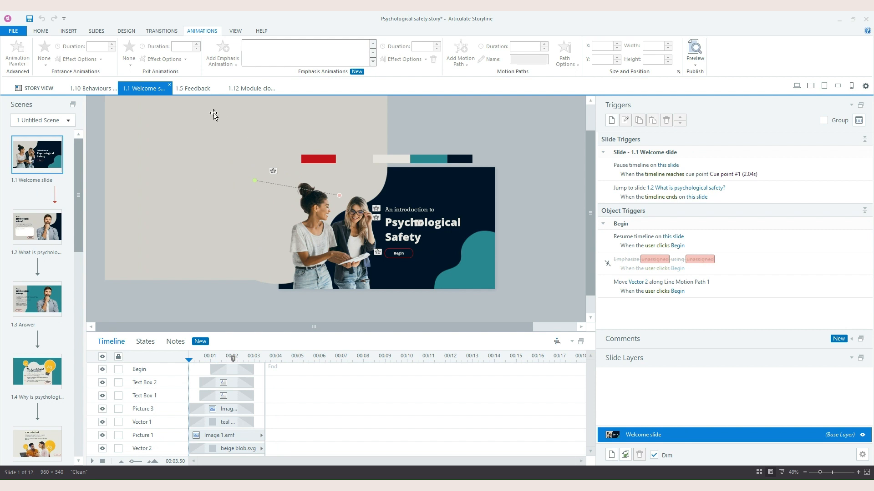
click(39, 232)
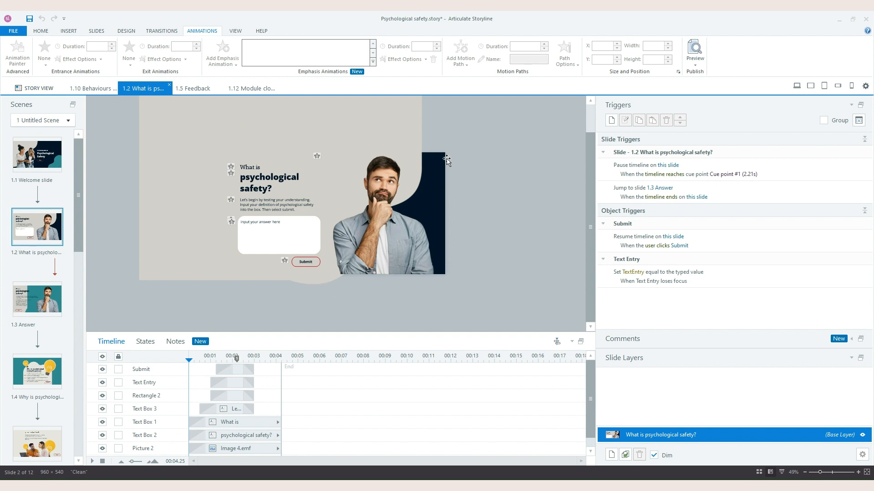
click(406, 138)
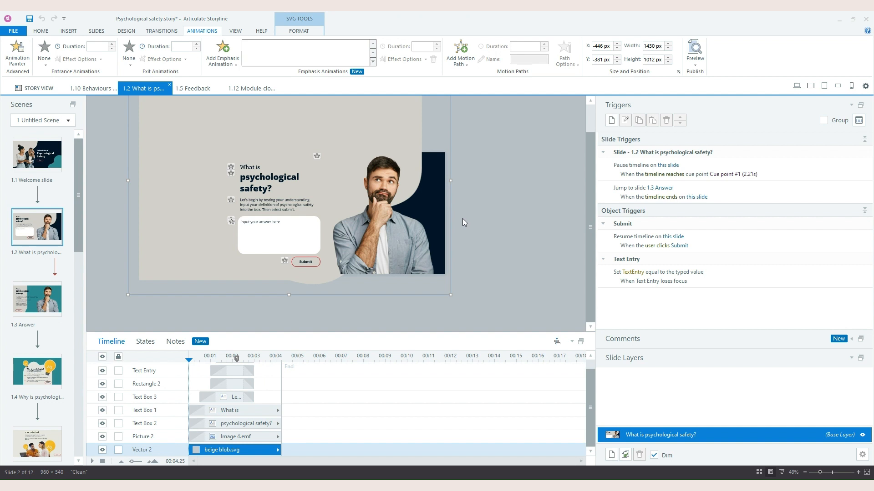
click(232, 310)
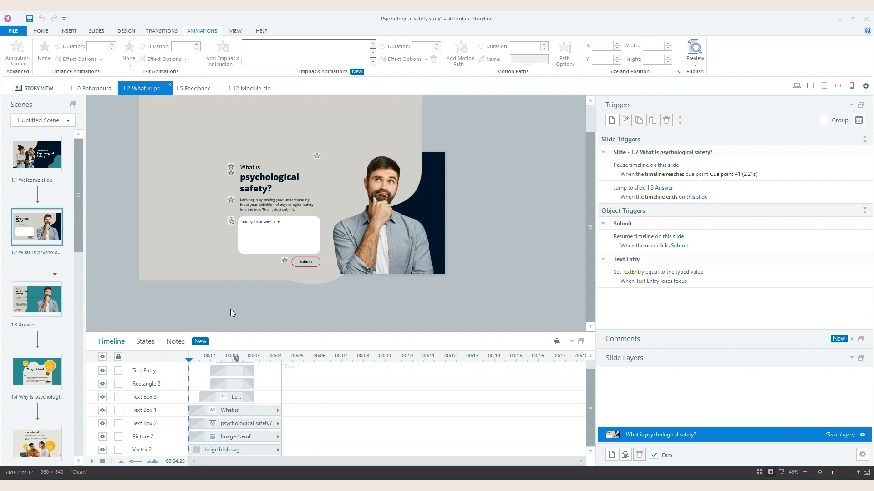
scroll(231, 311, up, 2)
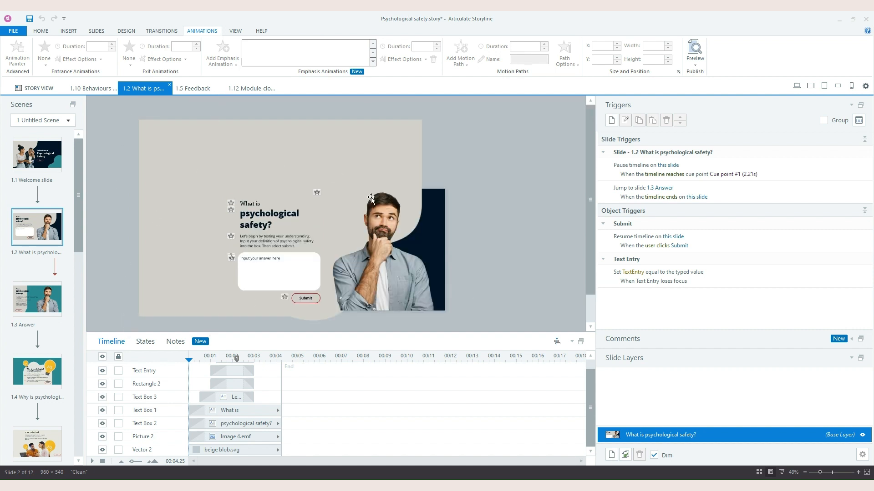
click(409, 216)
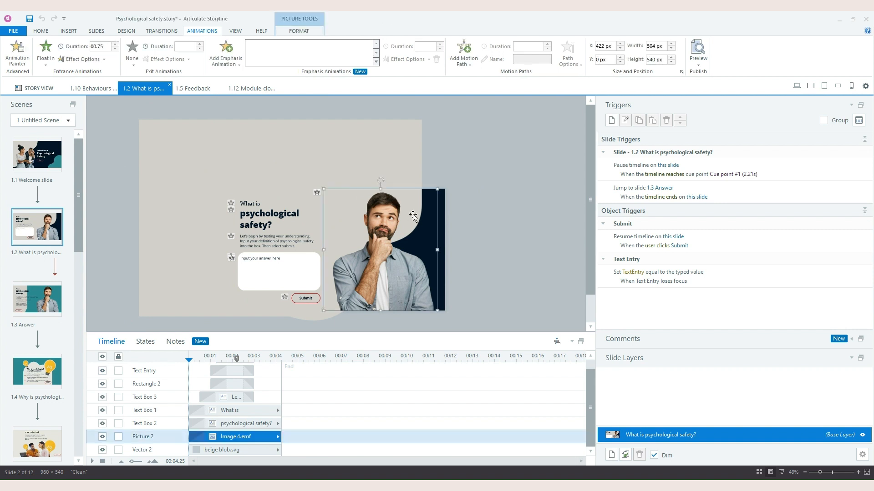
click(291, 197)
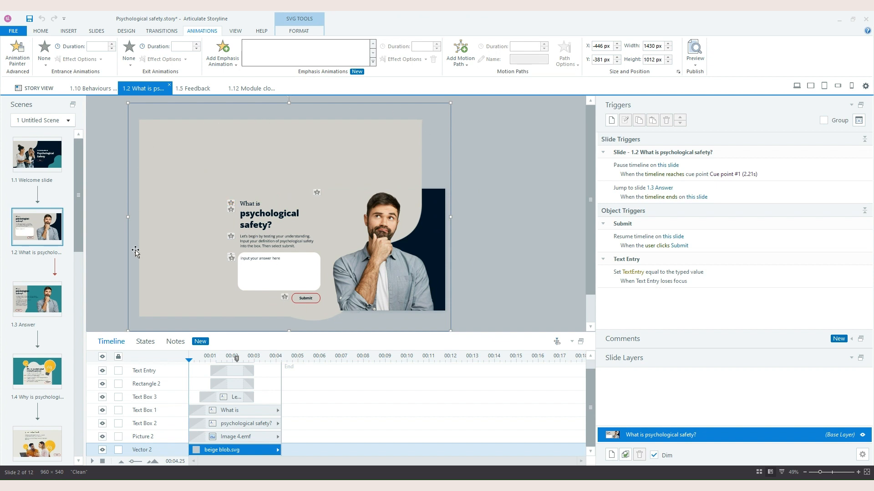
click(117, 110)
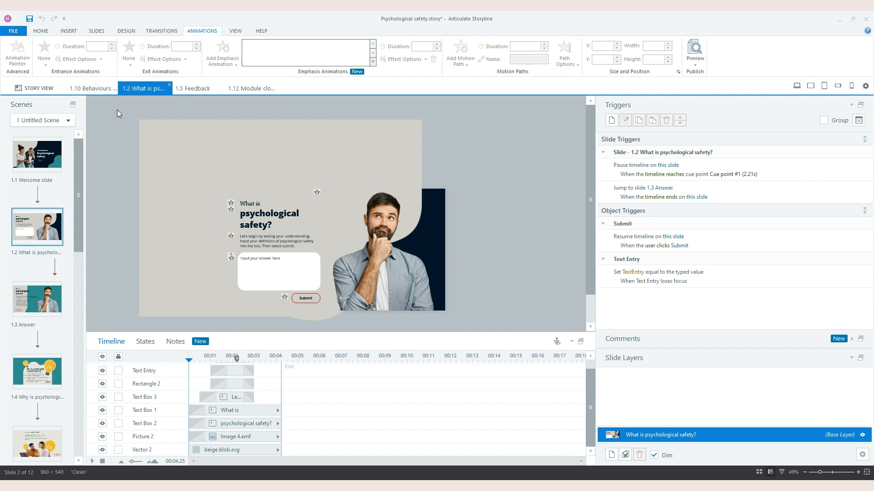
click(37, 154)
click(138, 279)
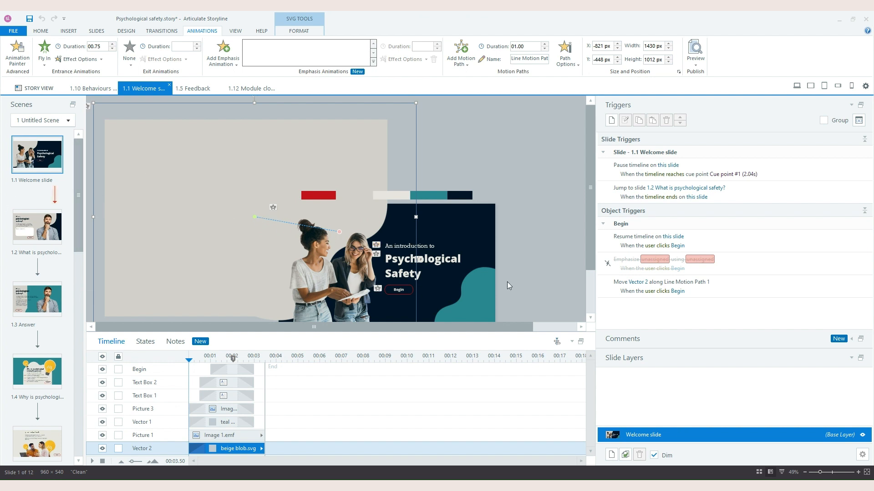
click(37, 226)
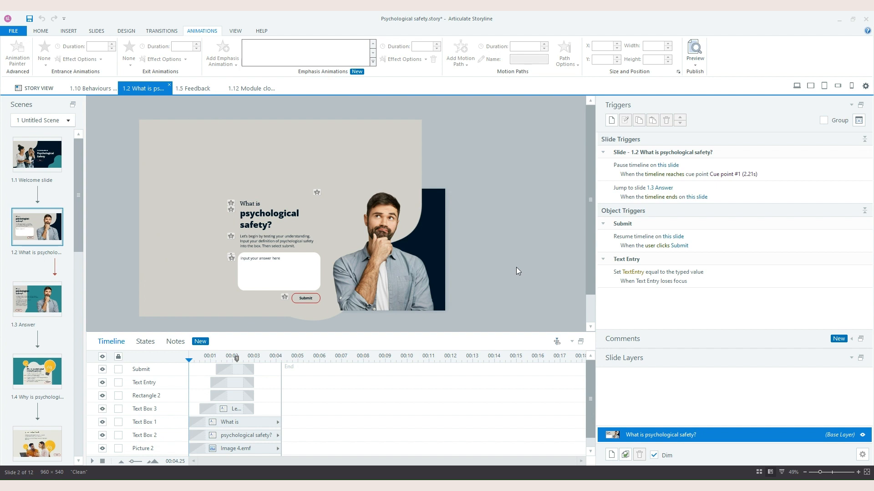
Examine the entrance animation settings of the man's picture and the "psychological safety?" heading on slide 1.2
scroll(516, 267, down, 2)
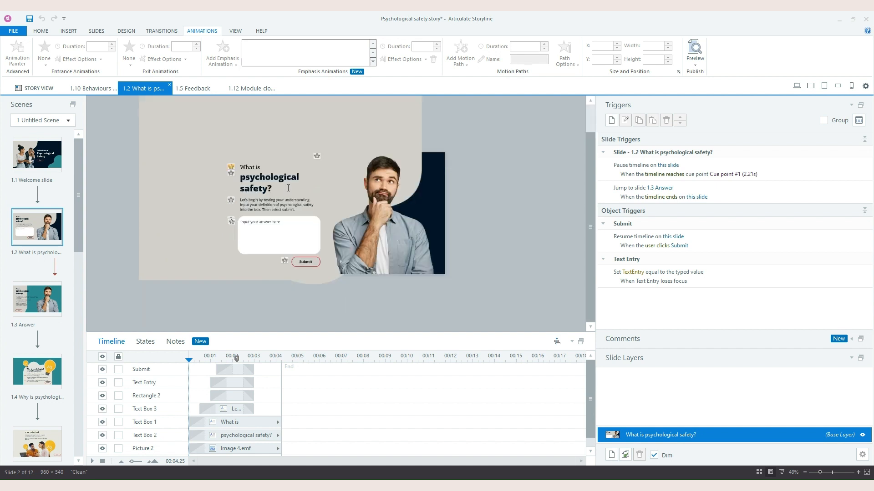
click(288, 188)
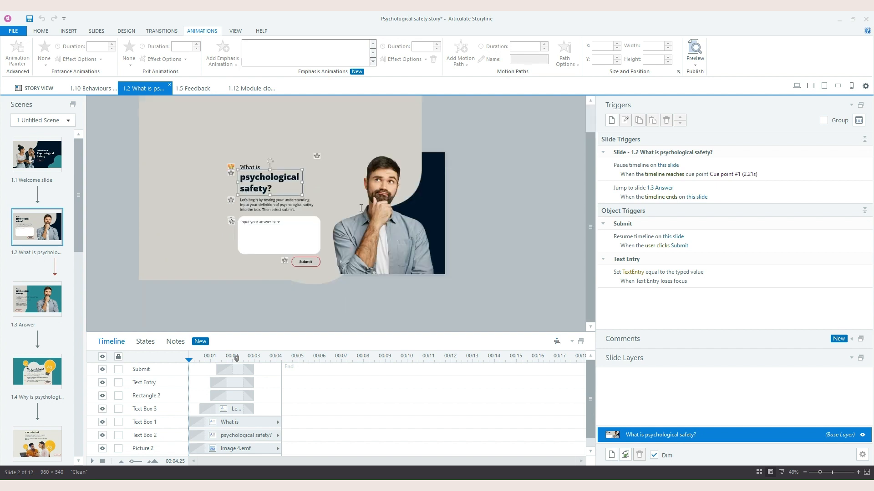
click(405, 253)
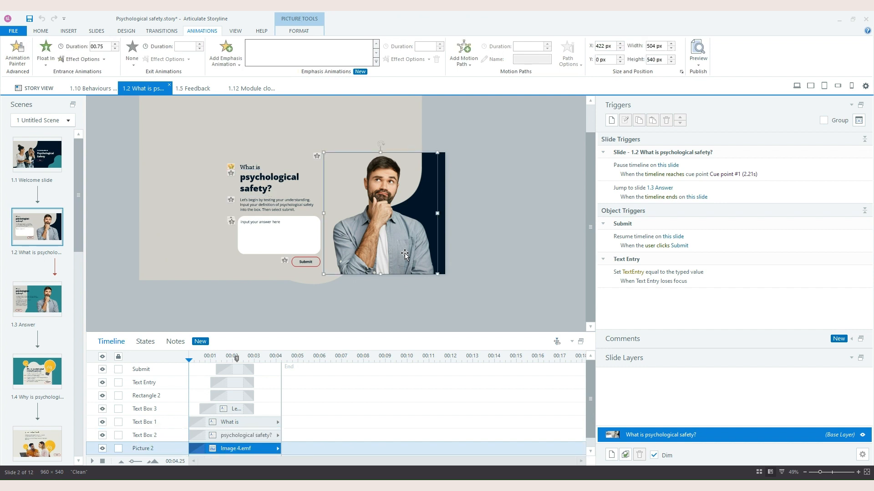
click(286, 178)
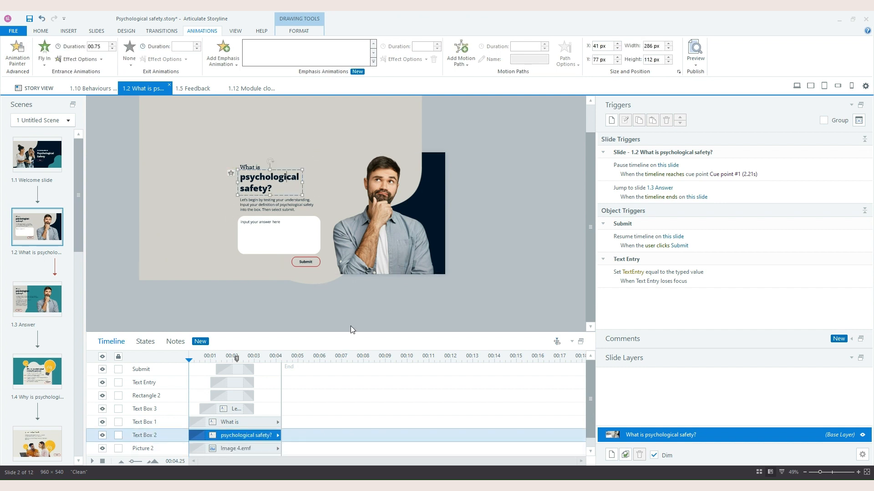
Enlarge the timeline area until every object of slide 1.2, down to the beige blob, fits in it
drag(353, 333, 353, 312)
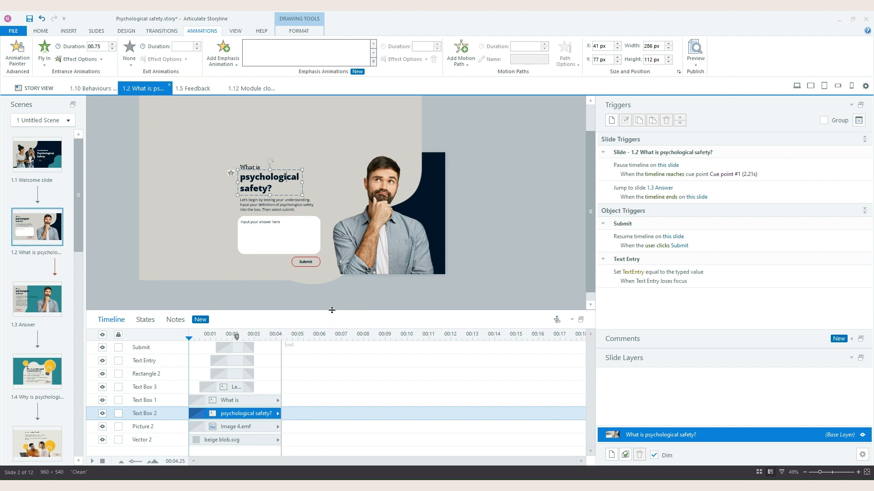
click(332, 295)
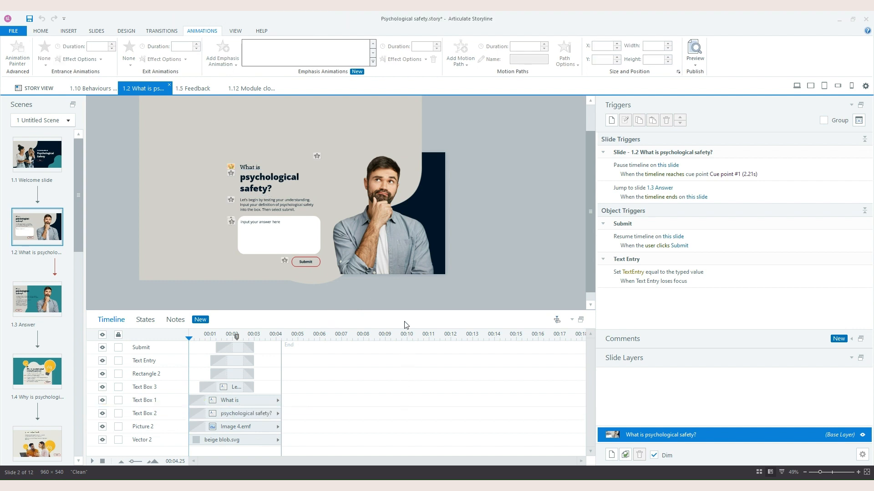
drag(404, 311, 404, 256)
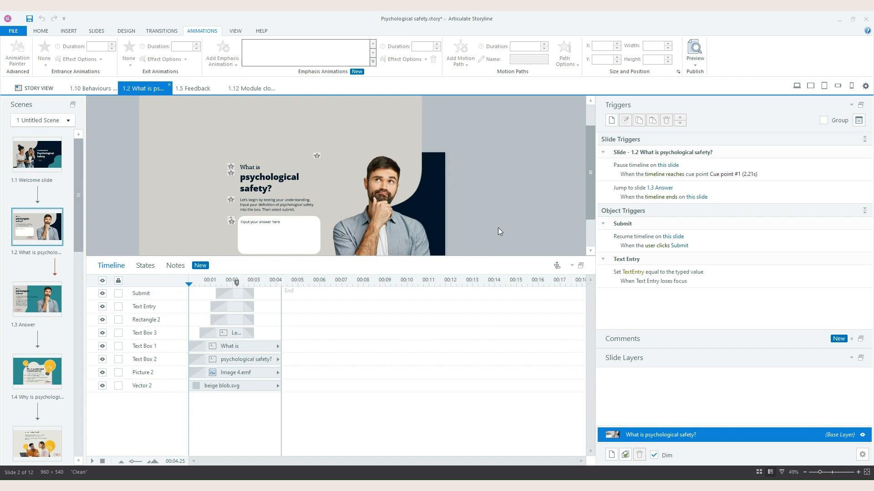
drag(498, 257, 350, 305)
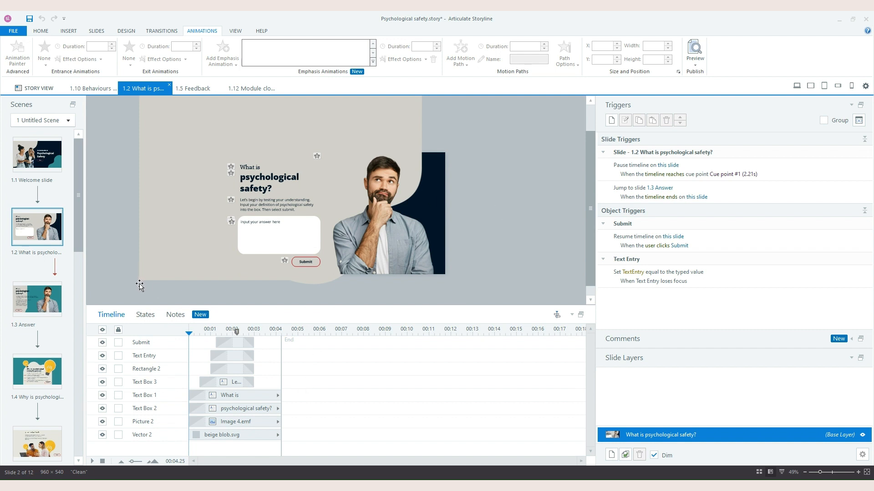
Compare the layouts, timelines and triggers of slides 1.1 Welcome slide, 1.2 and 1.3 Answer, ending on slide 1.2
click(54, 302)
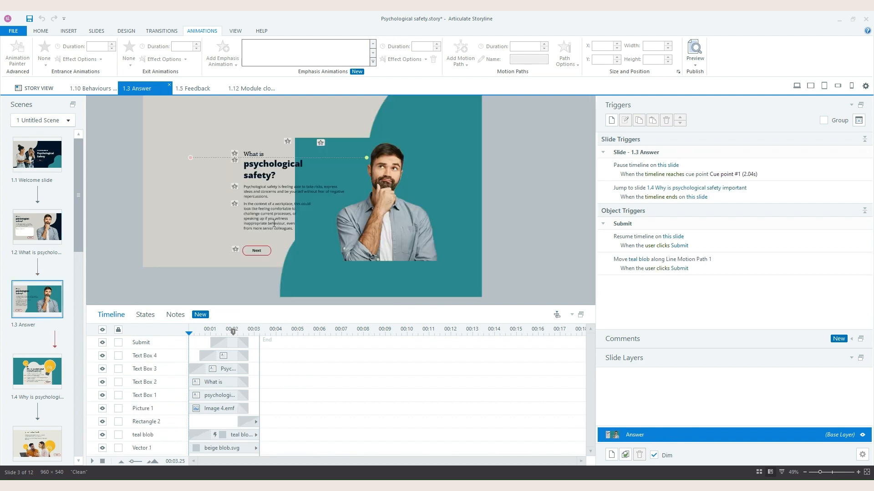
click(48, 235)
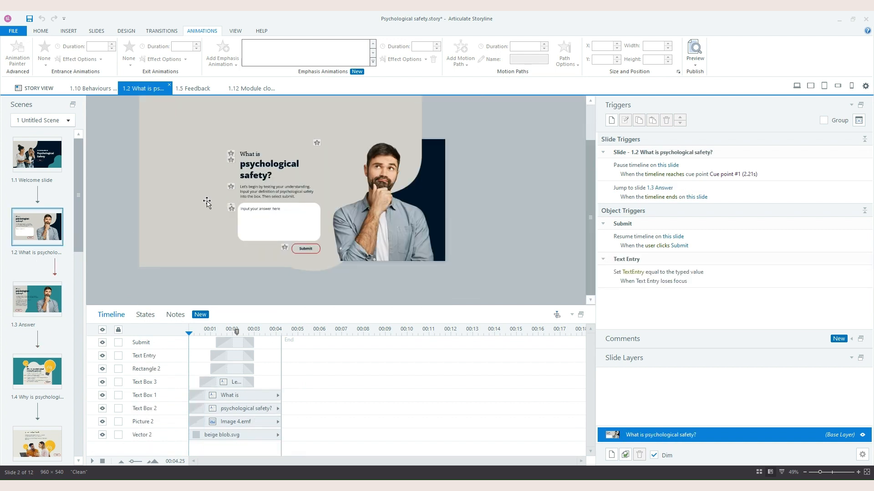
click(37, 154)
click(41, 231)
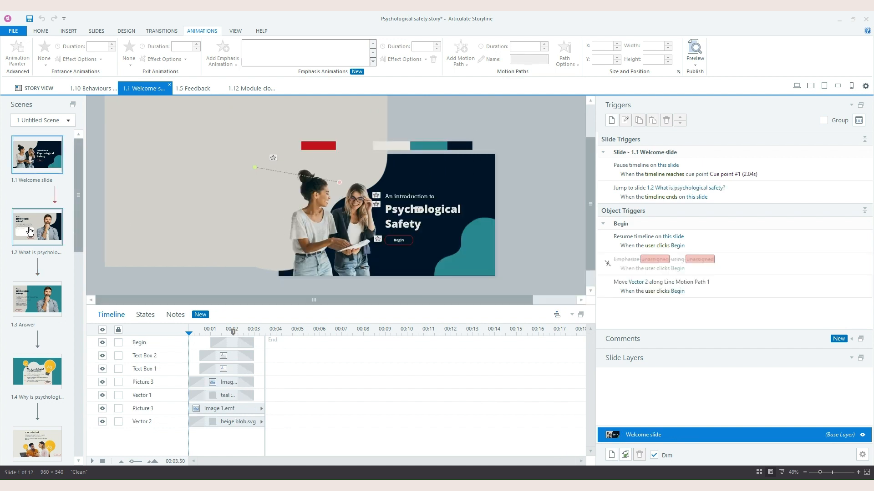
click(42, 167)
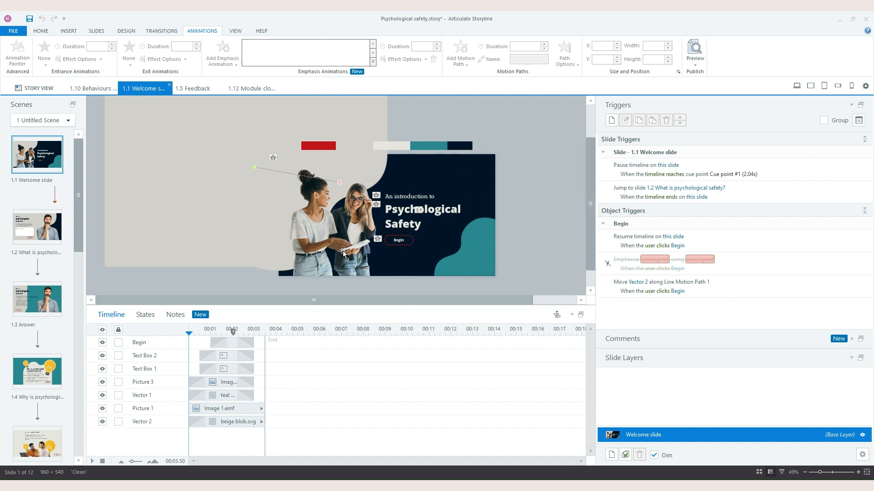
click(57, 232)
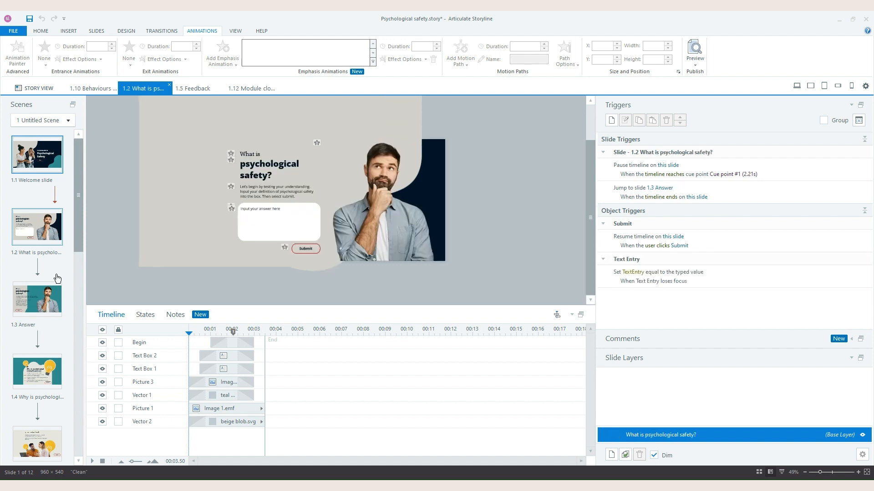
click(53, 289)
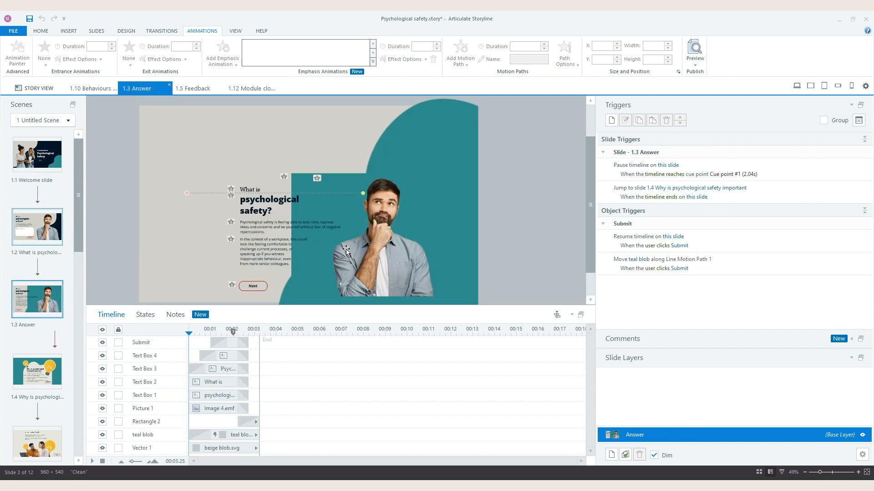
click(41, 225)
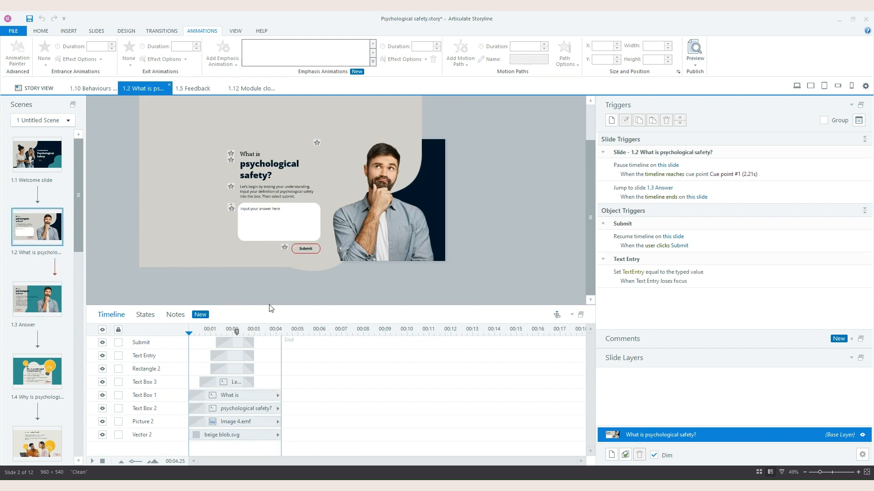
click(38, 314)
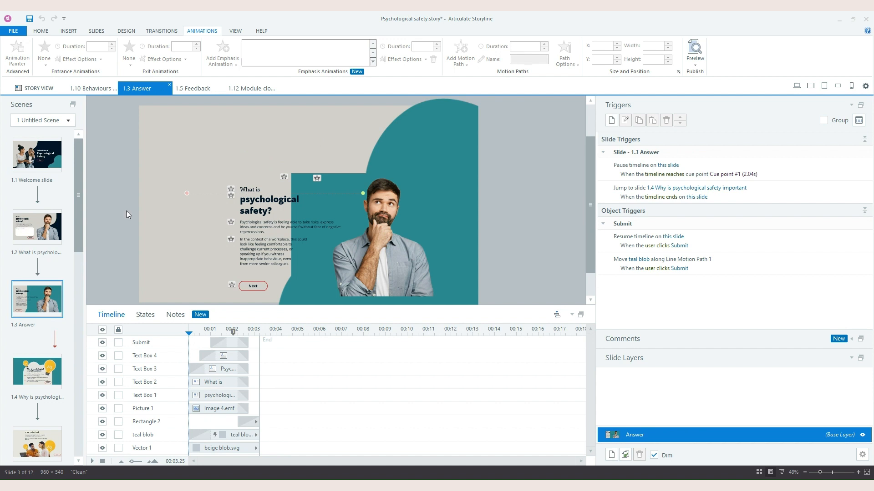
click(57, 235)
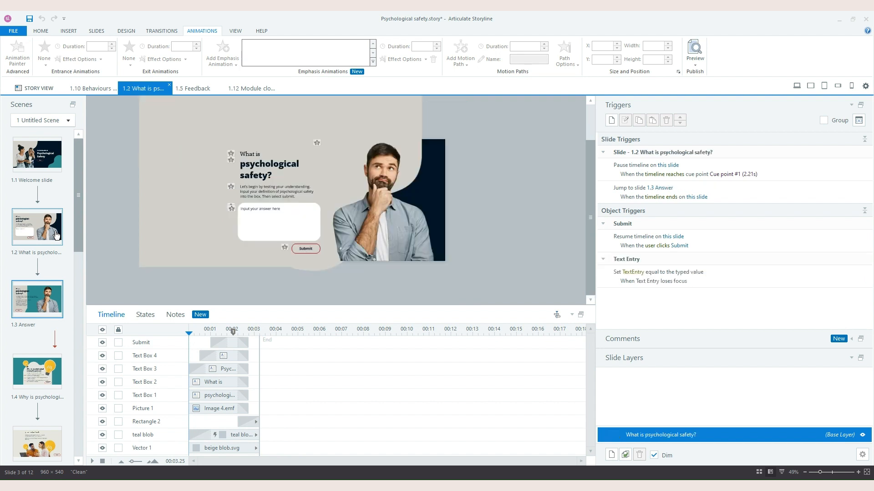
Examine the timing and animations of the Submit button, text entry, Rectangle 2 and beige blob on slide 1.2
click(157, 344)
click(142, 355)
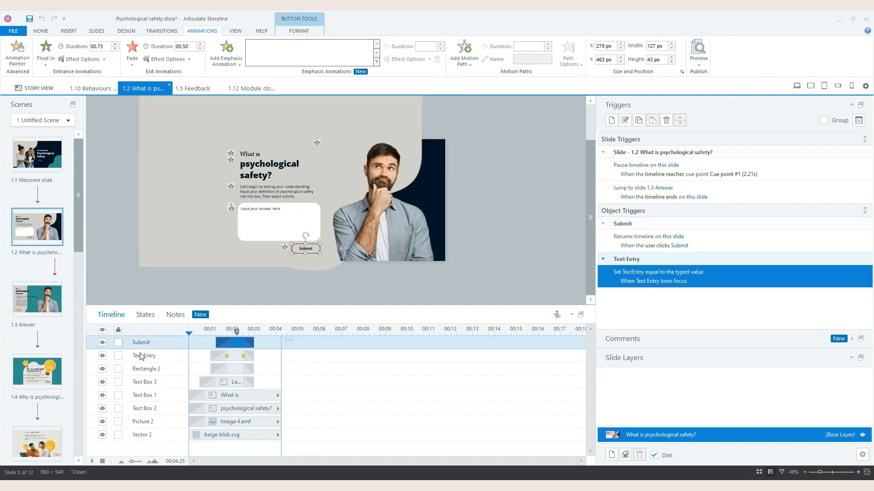
click(141, 368)
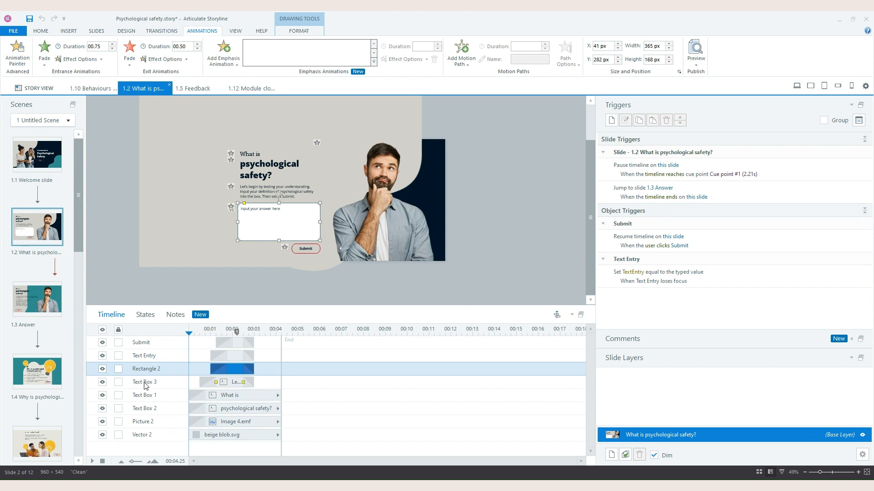
click(105, 219)
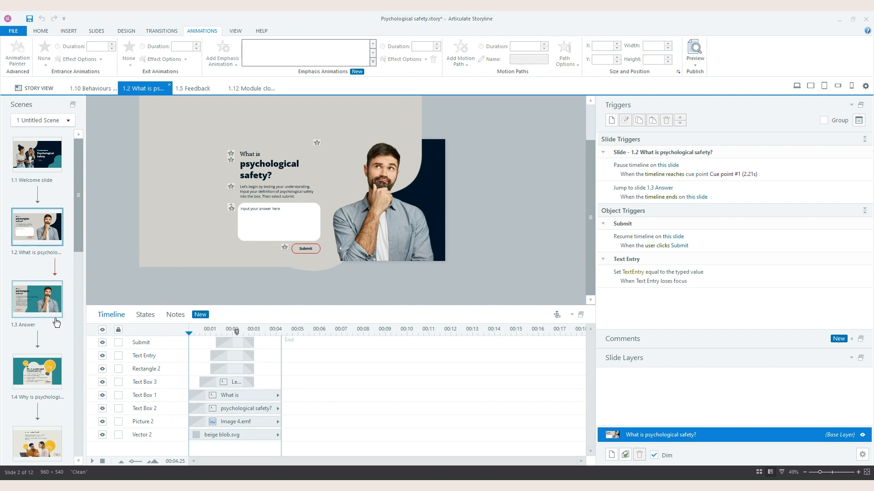
click(210, 179)
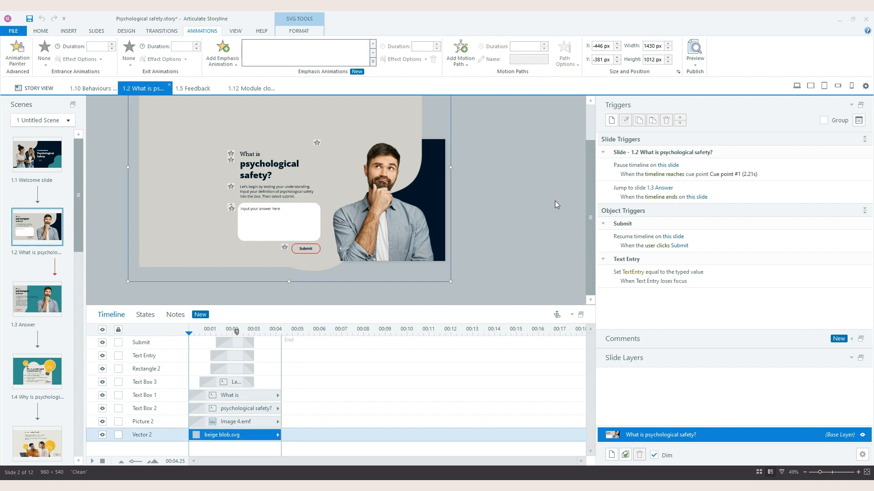
Examine the teal blob on slide 1.3 Answer, including its animation settings and the start and end positions of its line motion path
click(569, 231)
scroll(591, 234, up, 2)
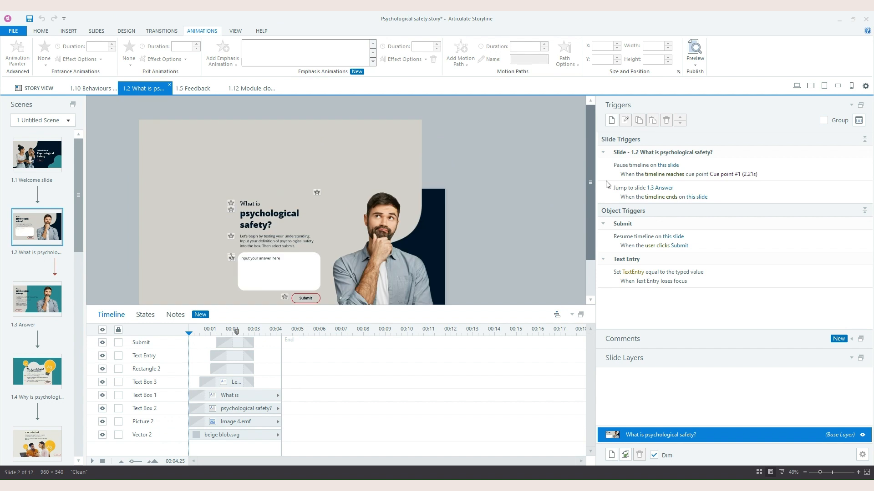
drag(614, 275, 614, 275)
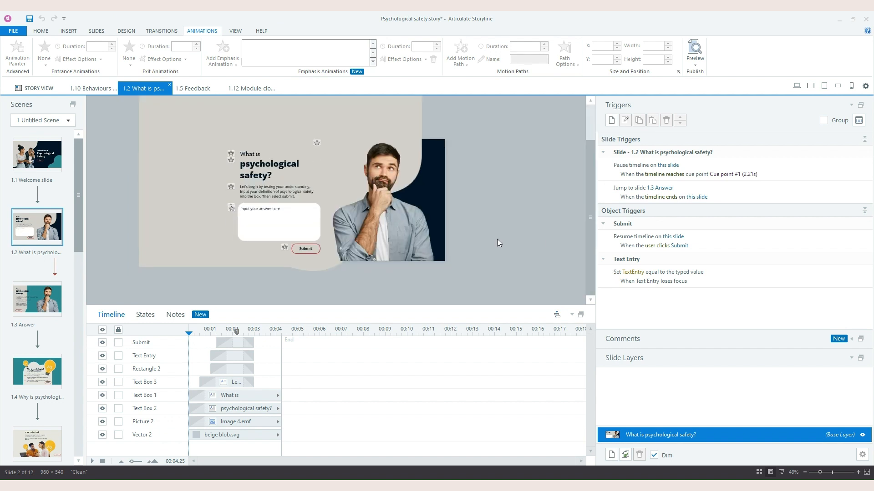
click(25, 296)
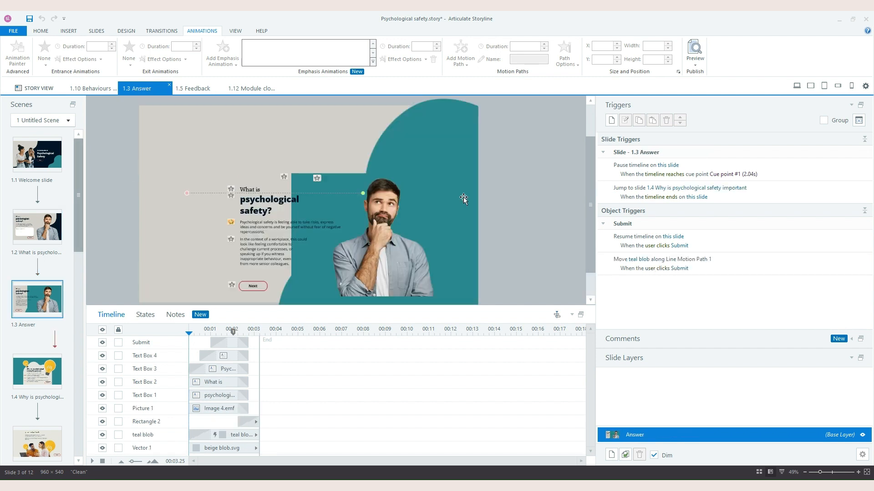
click(481, 228)
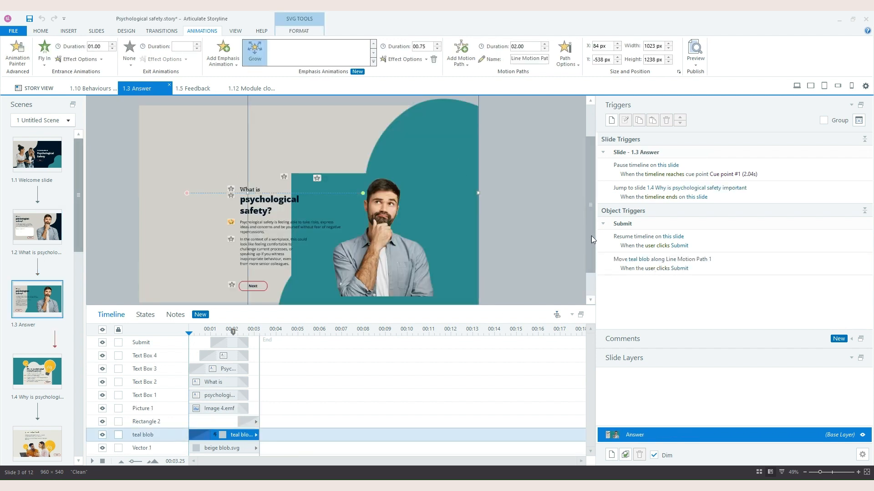
drag(591, 236, 607, 303)
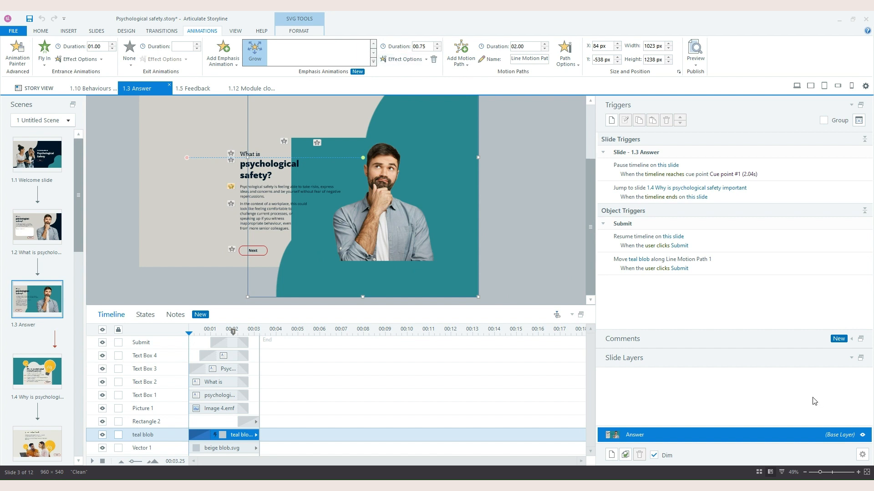
drag(821, 473, 816, 473)
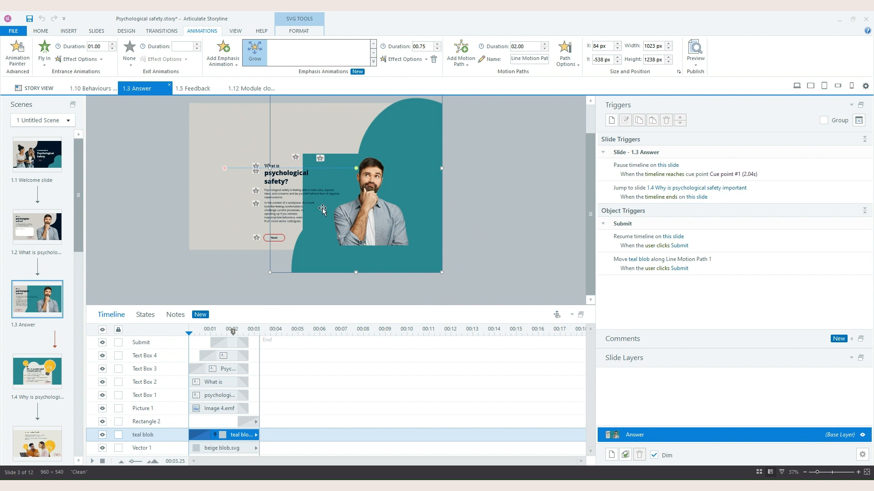
click(356, 172)
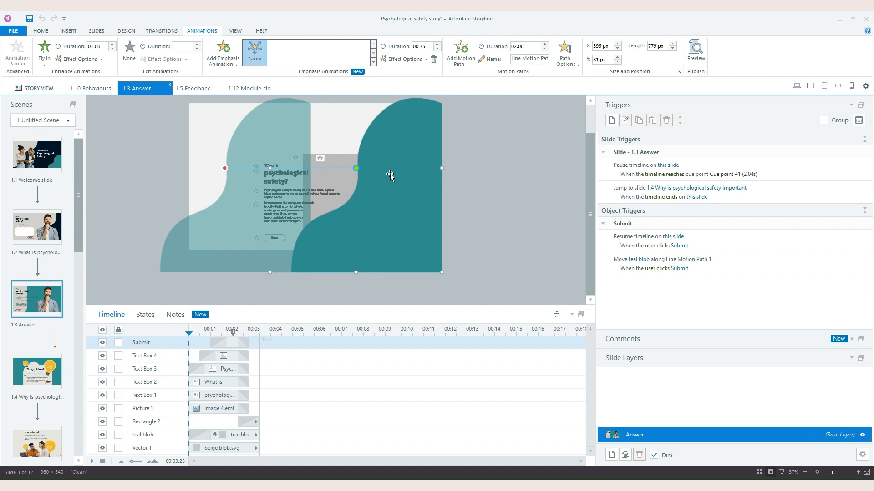
click(492, 299)
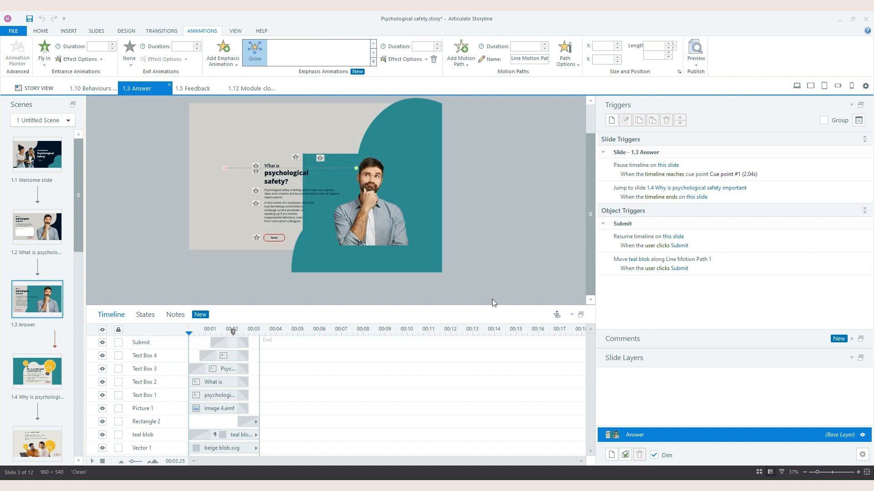
click(421, 260)
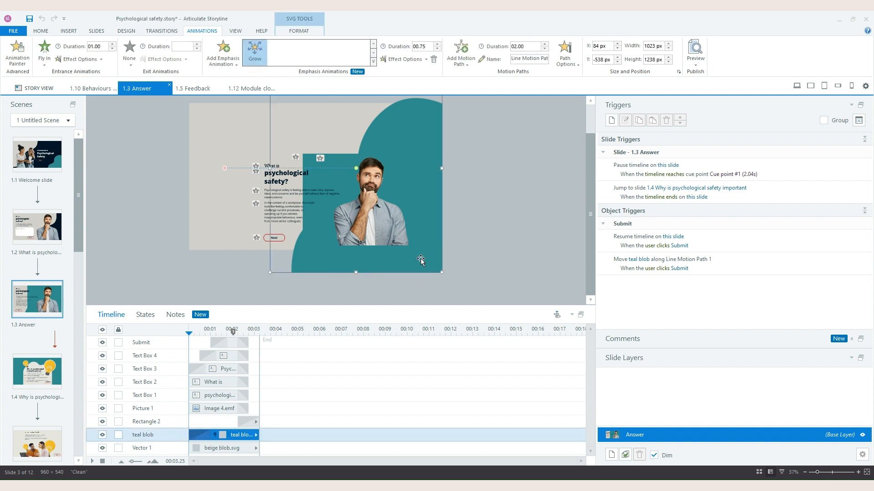
Select slides 1.2 and 1.3 together and preview only these selected slides
click(54, 235)
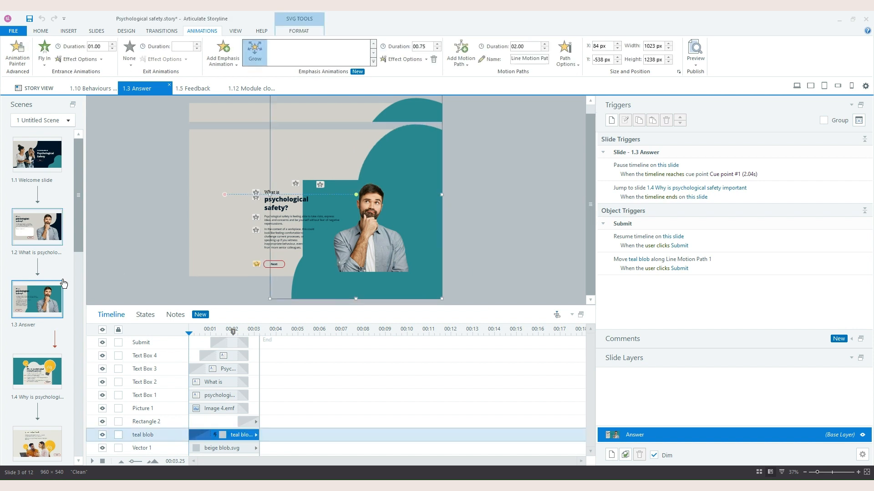
ctrl+click(46, 307)
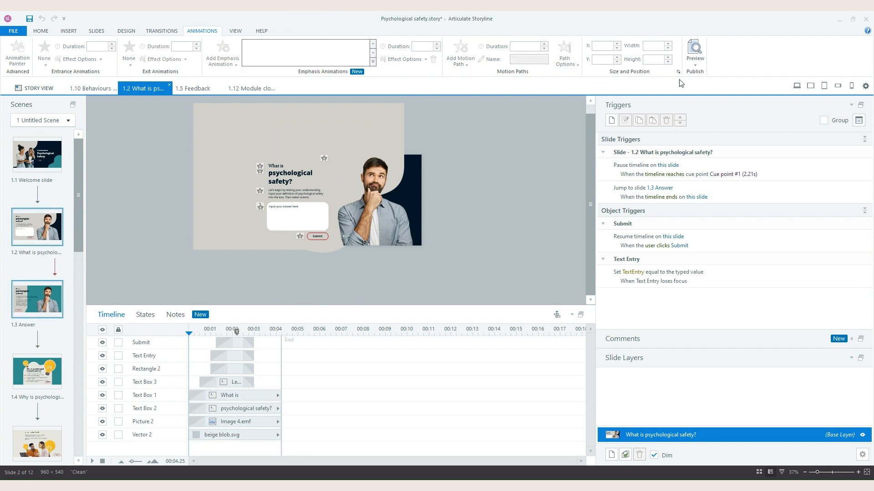
click(696, 65)
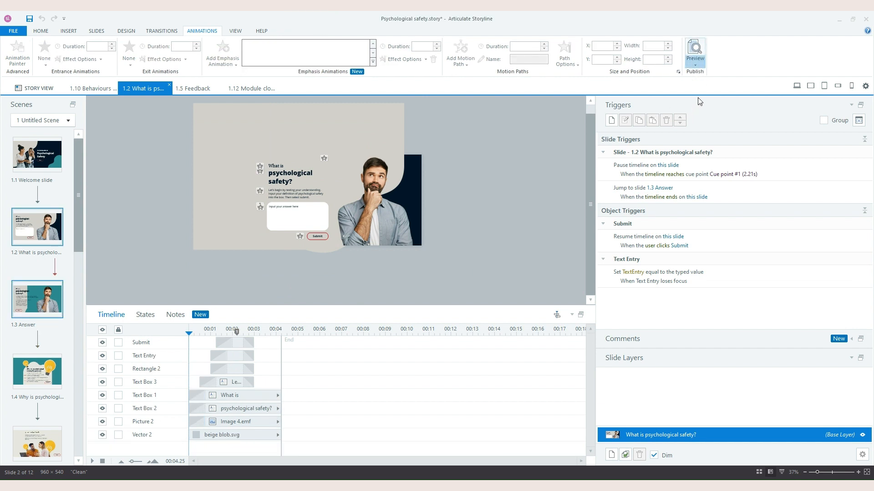
click(699, 101)
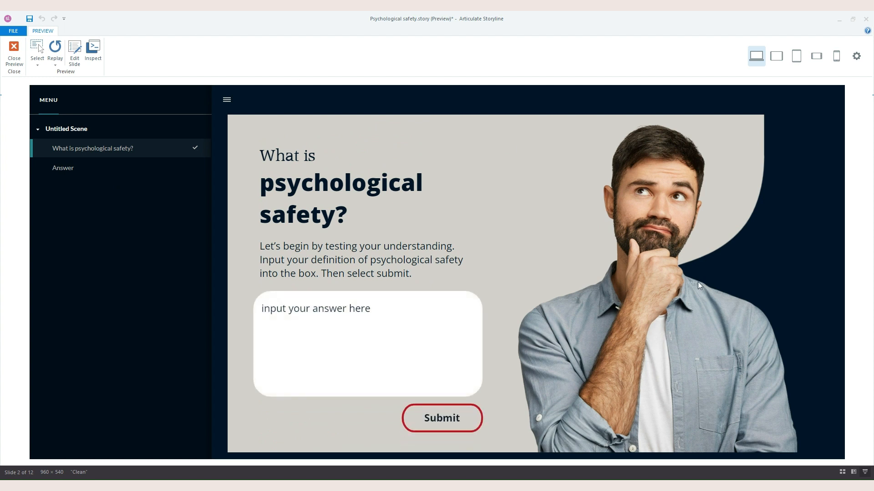
Submit "test" as the answer in the preview to watch the transition into the Answer slide, and close the preview
click(358, 359)
text(test)
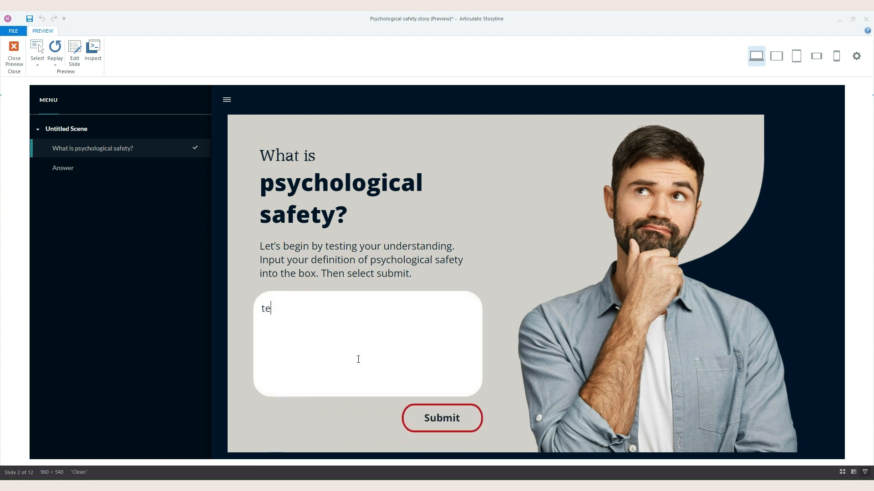
click(433, 416)
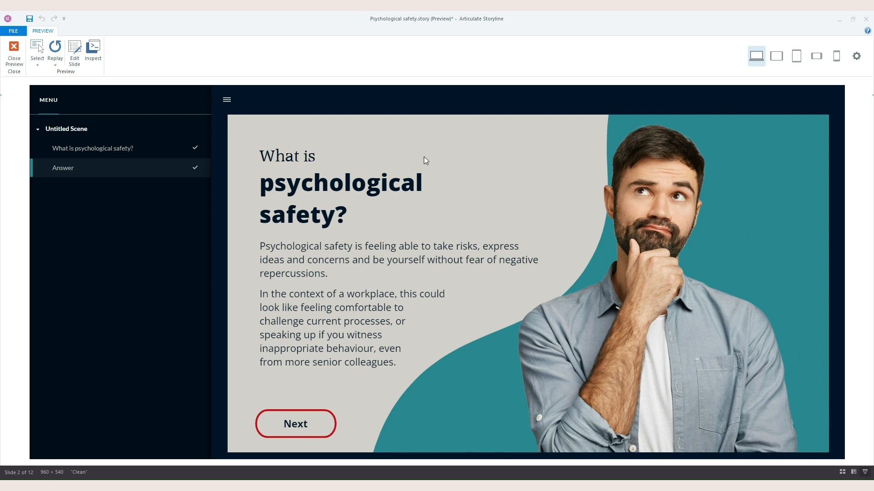
click(14, 54)
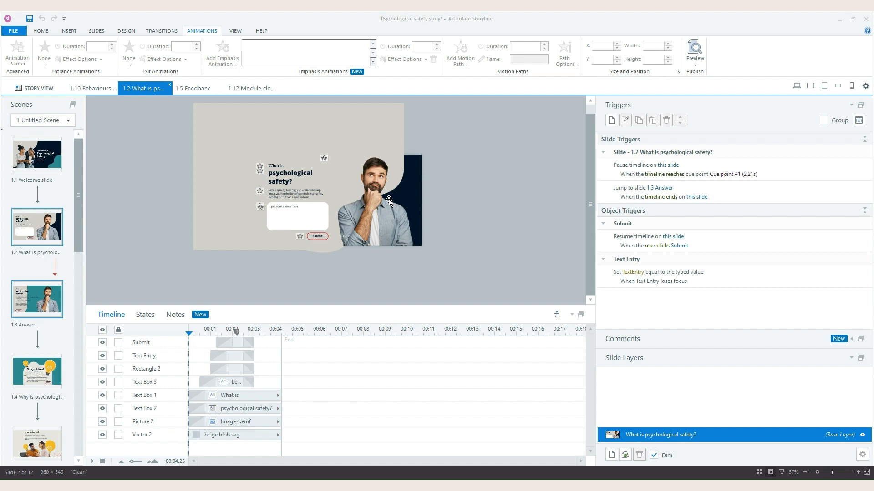
Reopen slide 1.3 Answer in the editor and review the teal blob's entrance, emphasis and motion path settings
click(459, 221)
click(37, 304)
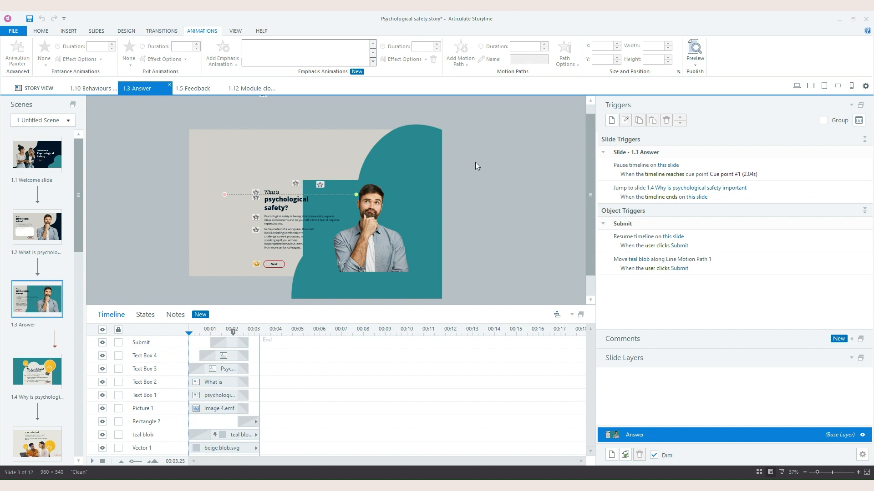
click(430, 172)
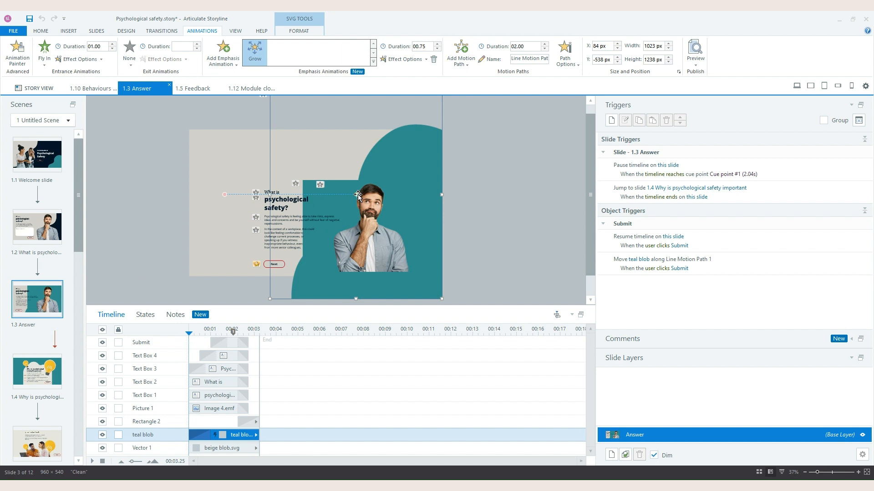
click(489, 164)
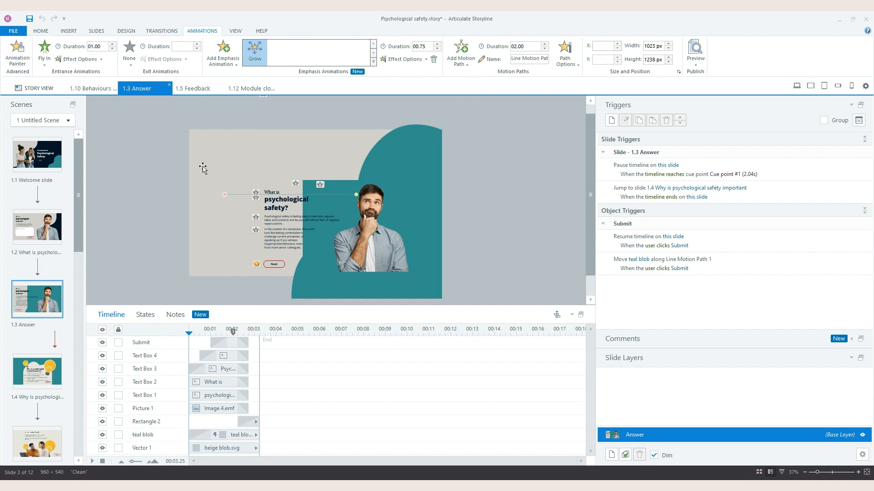
Examine the teal Rectangle 2 on slide 1.3 up close, checking its wipe animation, timing and coverage of the slide
click(303, 180)
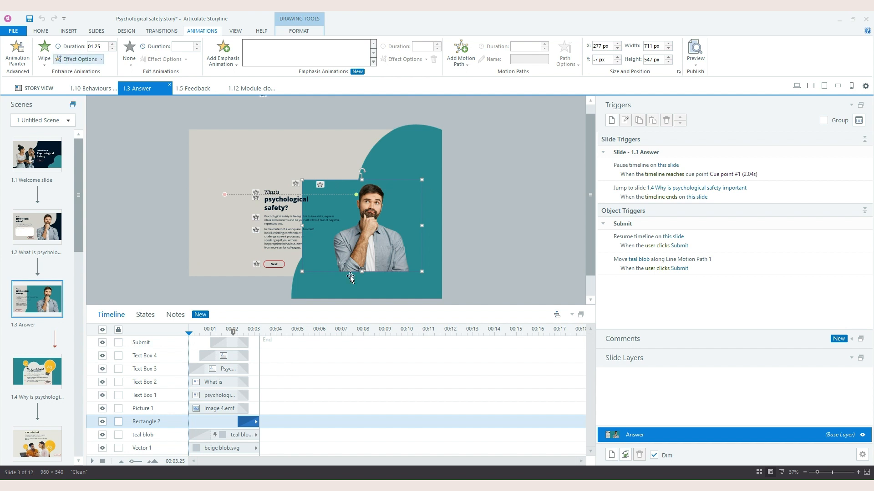
click(824, 473)
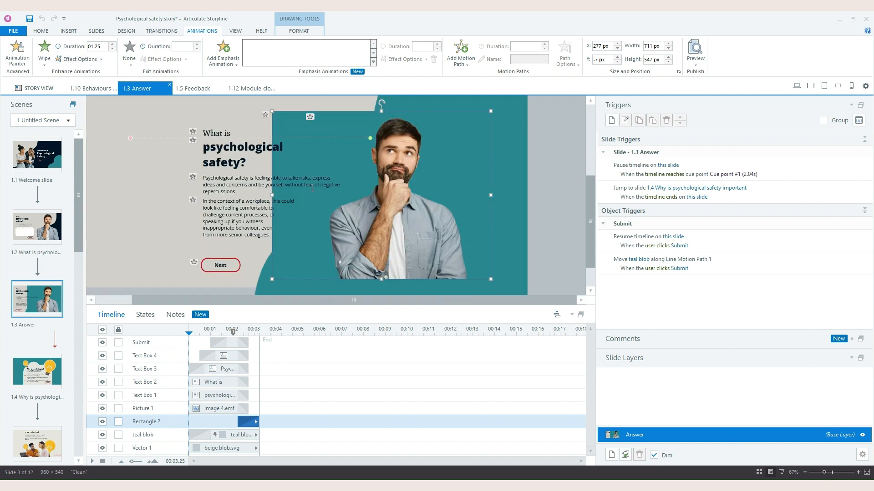
scroll(411, 179, up, 2)
scroll(411, 179, down, 2)
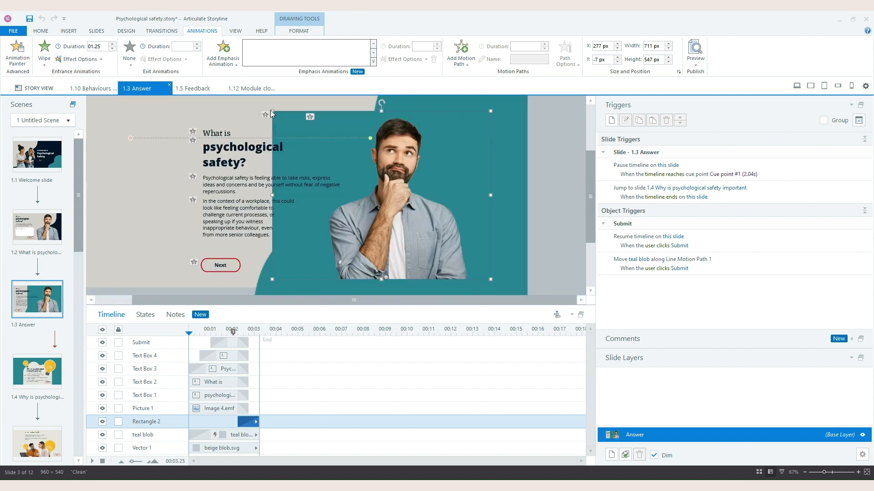
scroll(521, 182, up, 3)
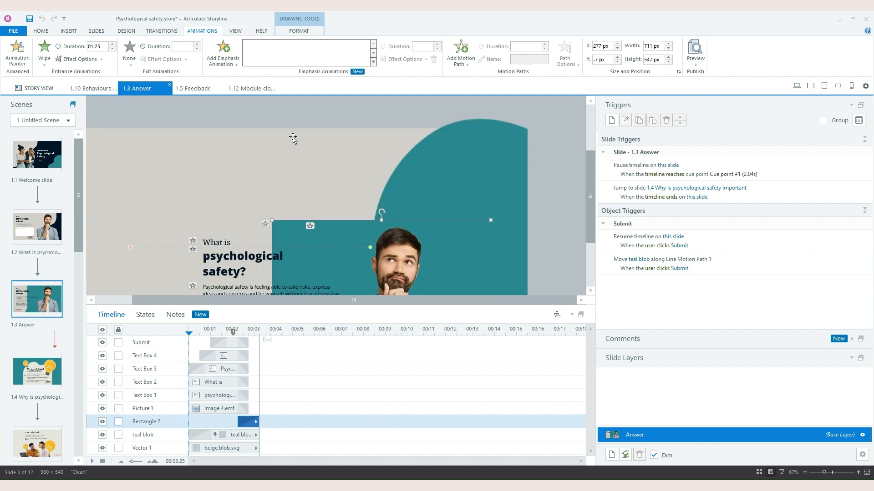
scroll(293, 138, down, 3)
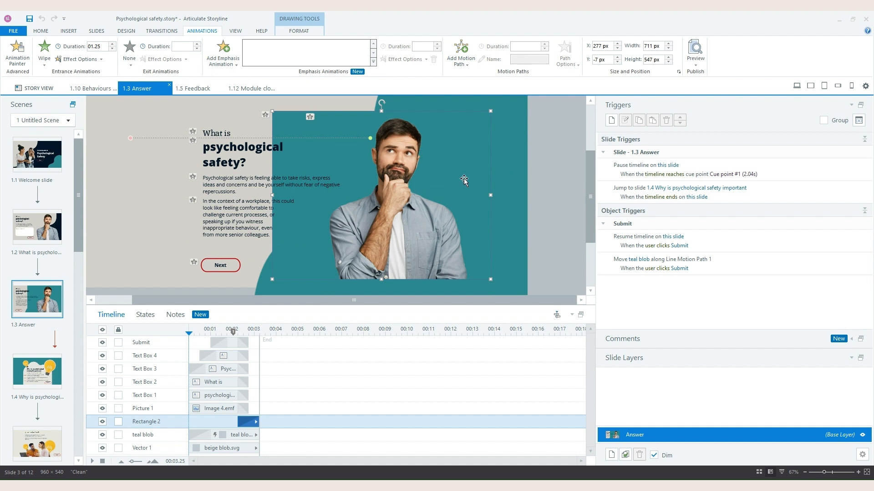
Examine how the teal blob extends beyond slide 1.3 and how its shape relates to the teal rectangle and beige blob
click(505, 143)
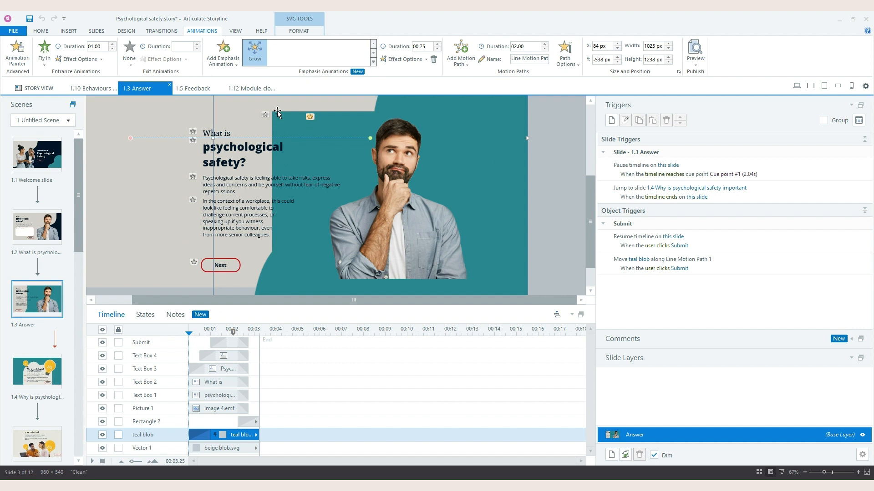
scroll(514, 216, up, 3)
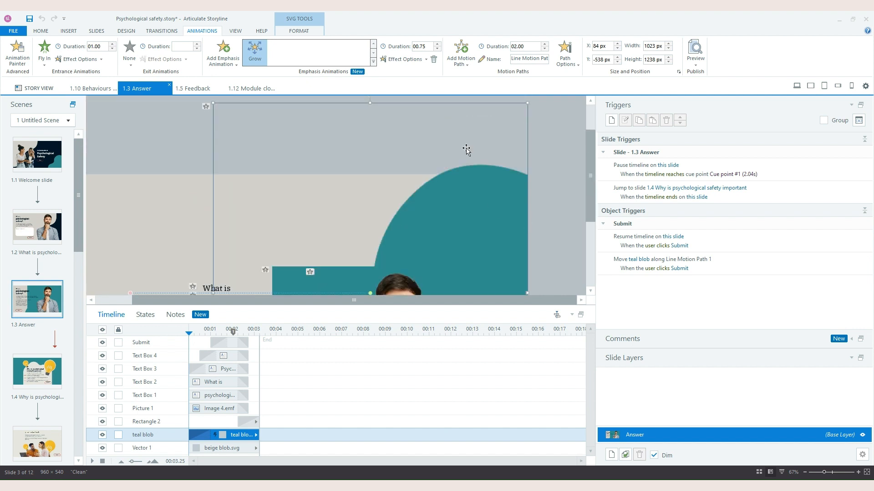
scroll(468, 146, down, 2)
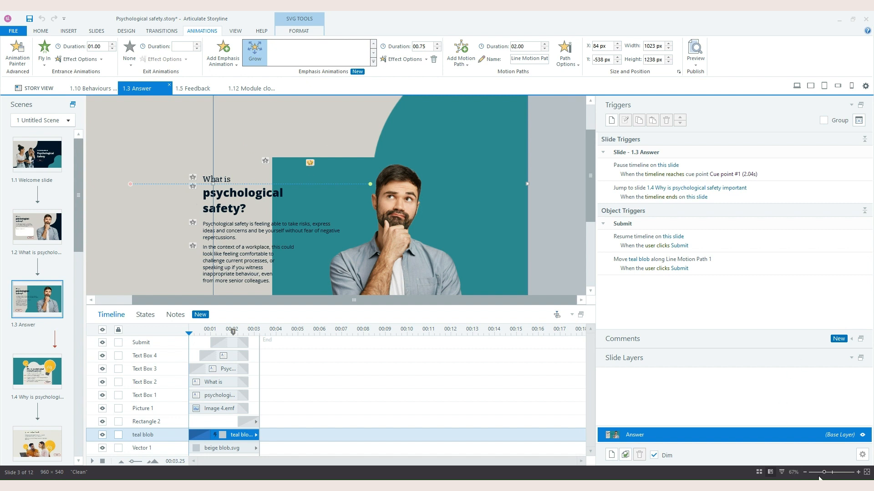
drag(824, 472, 819, 474)
scroll(434, 226, down, 1)
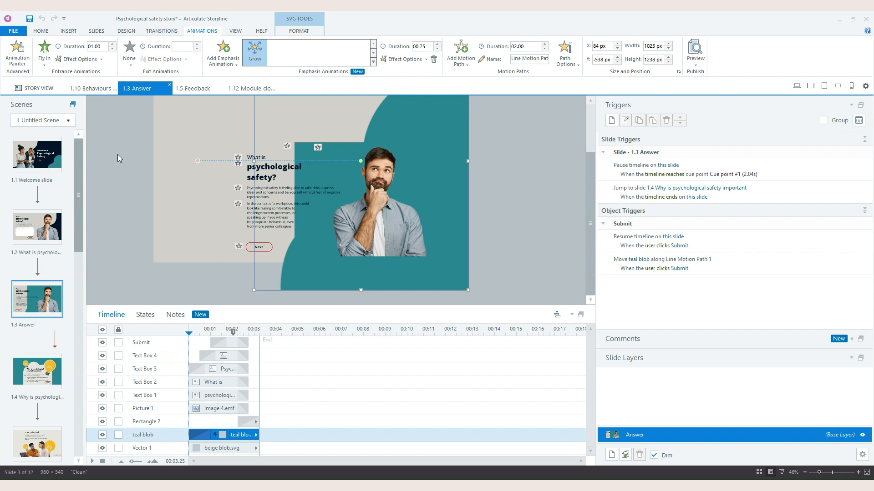
scroll(163, 186, up, 2)
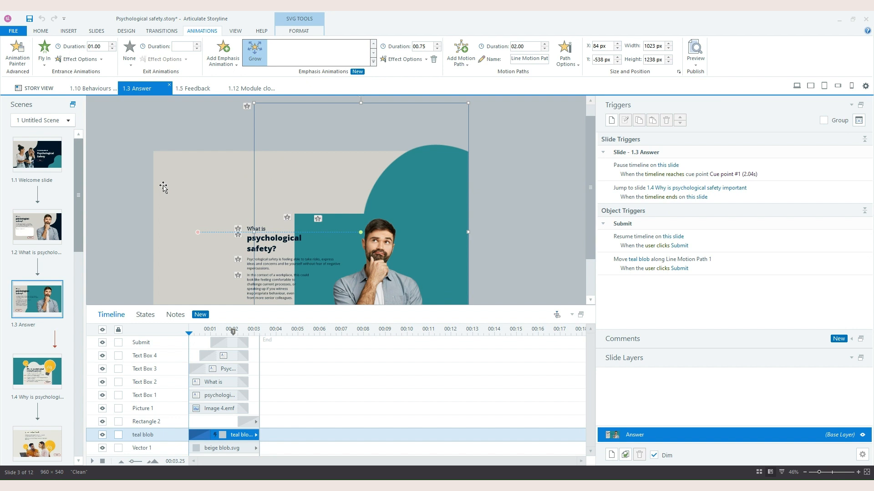
scroll(164, 186, down, 2)
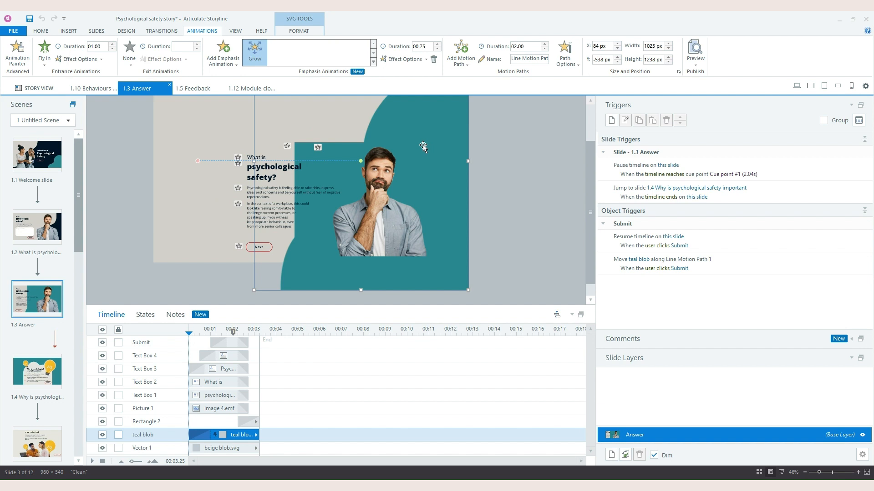
click(508, 201)
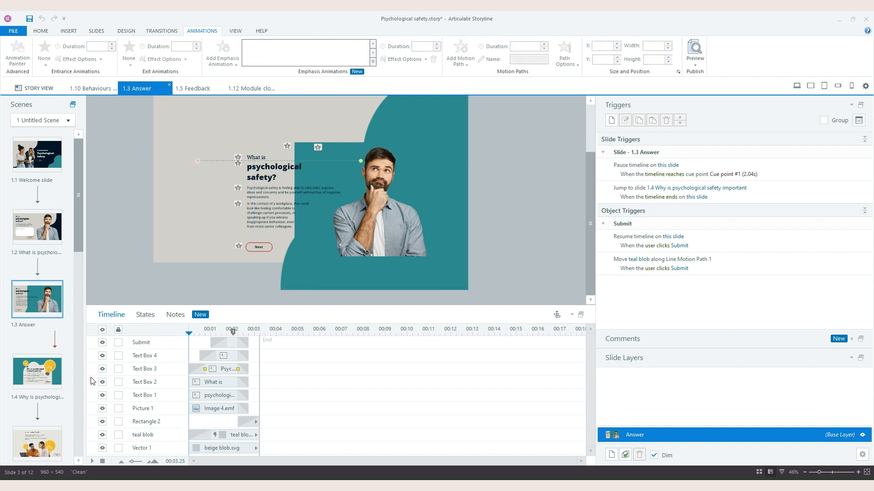
Compare the layouts, timelines and triggers of slides 1.4 Why is psychological safety important and 1.5 Feedback
click(45, 371)
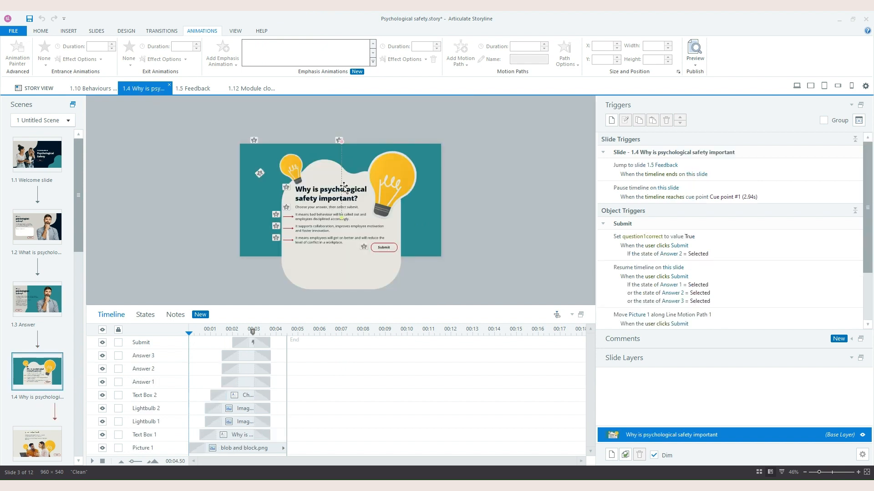
click(824, 472)
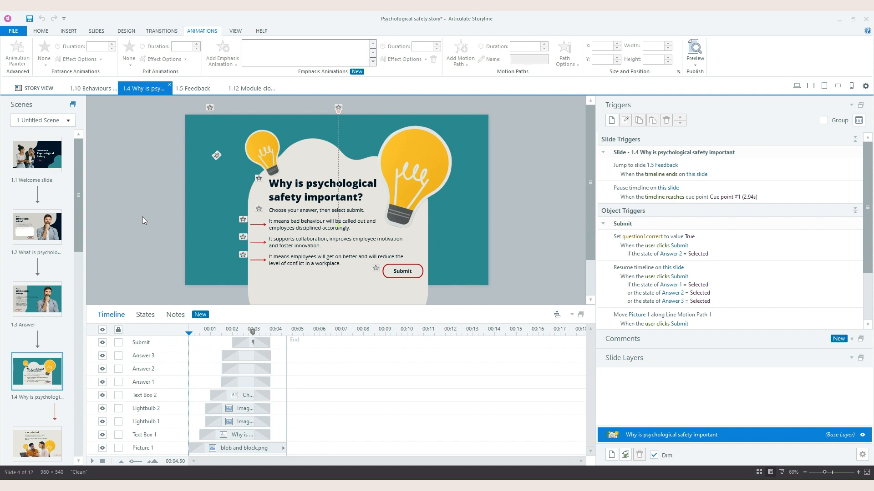
scroll(46, 318, down, 2)
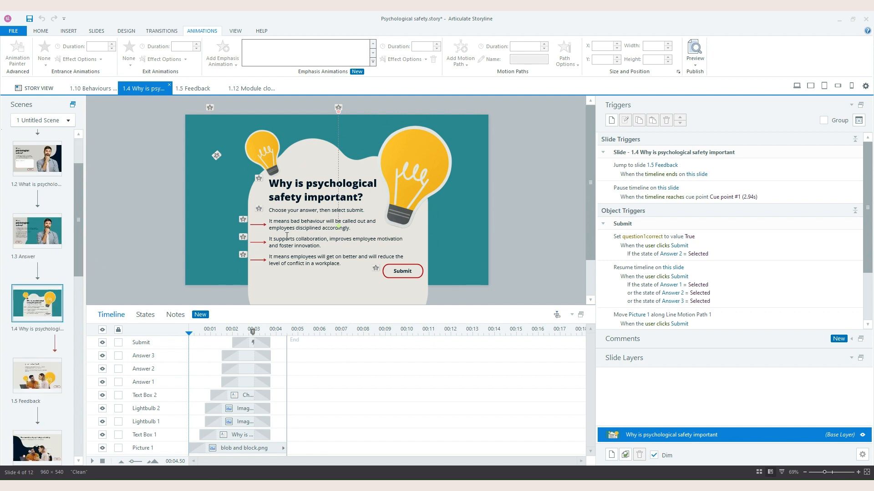
click(62, 376)
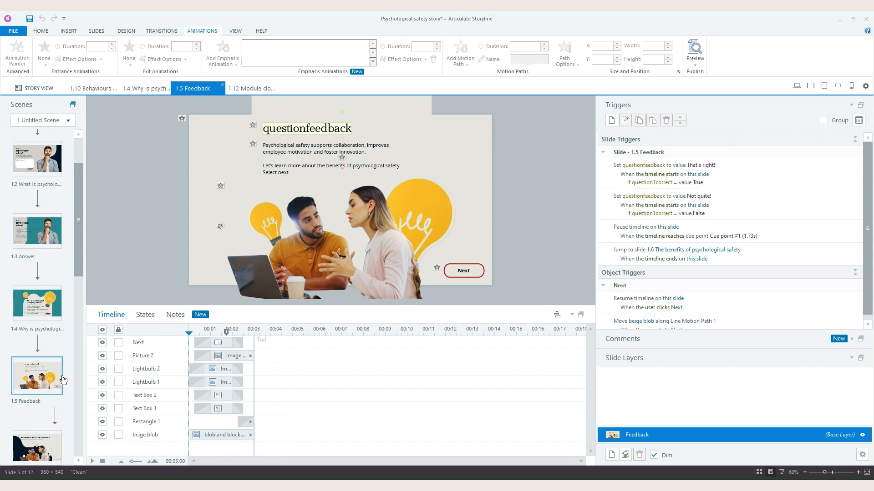
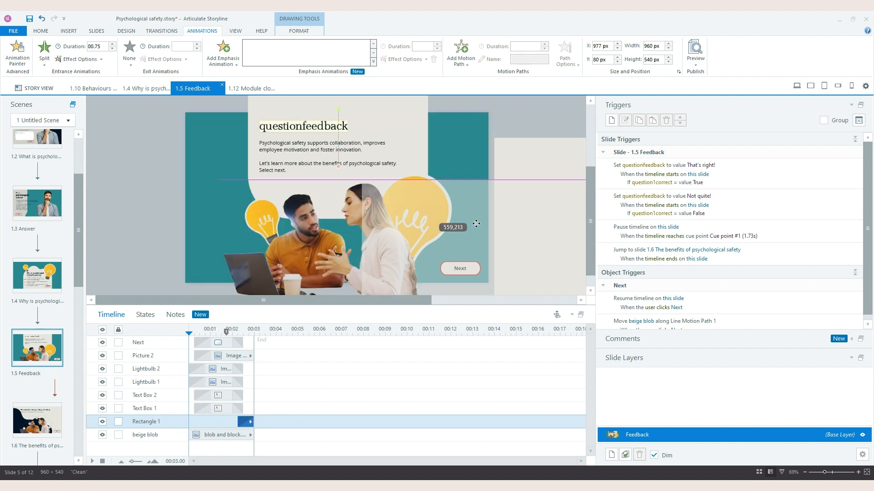
Check Lightbulb 1's entrance animation on slide 1.5 and move the beige Rectangle 1 back over the slide at X 0 px, Y 0 px
click(408, 214)
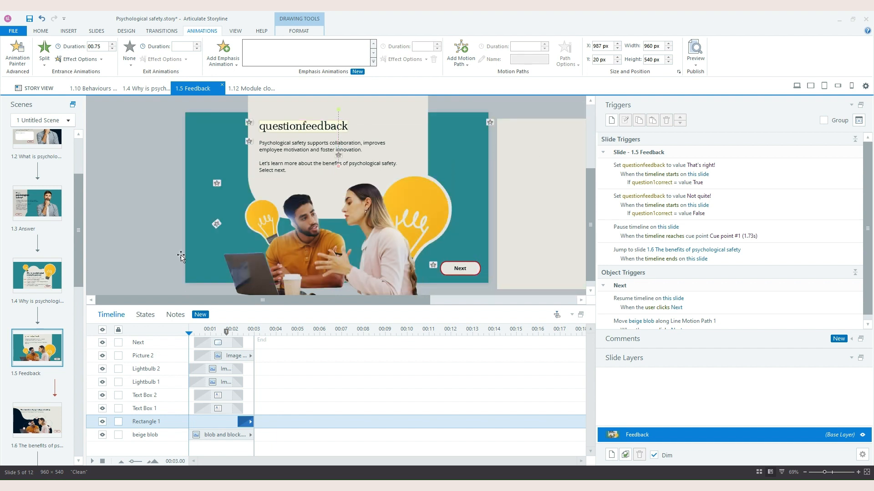
click(448, 213)
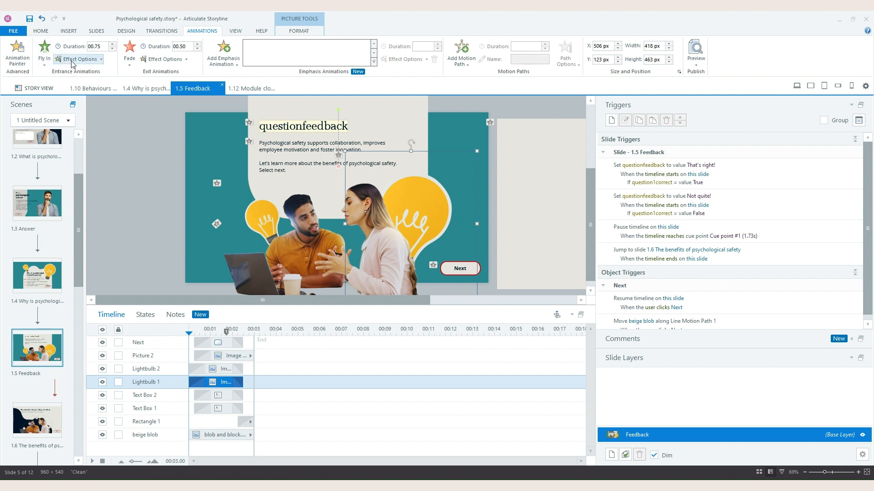
click(546, 182)
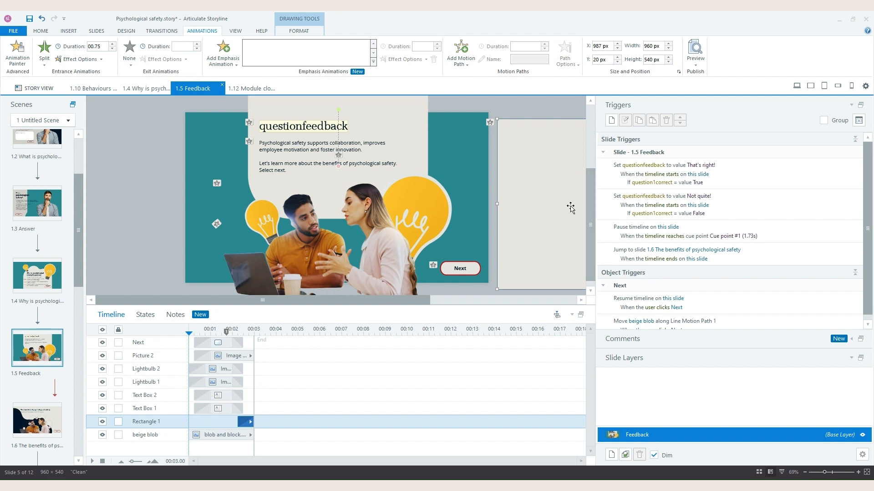
drag(553, 205, 256, 201)
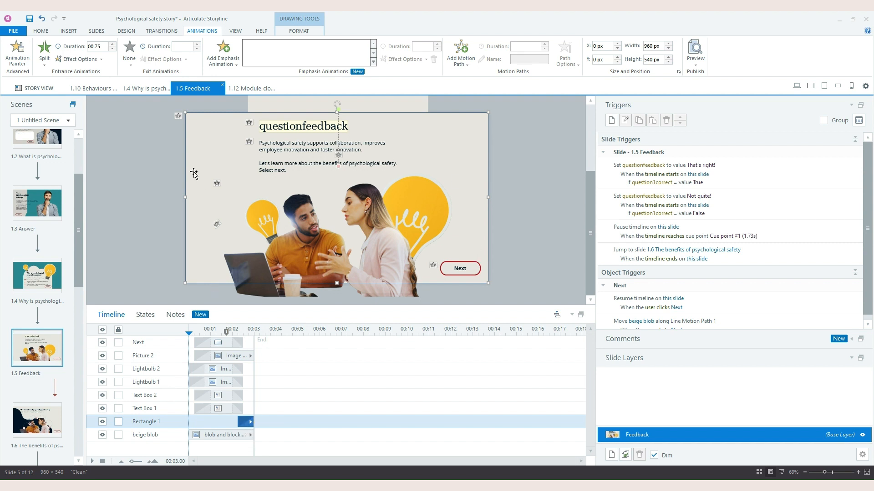
Examine the dark blob and the couple's picture on slide 1.6 The benefits of psychological safety, checking their animations and timeline positions
drag(82, 252, 83, 298)
click(39, 303)
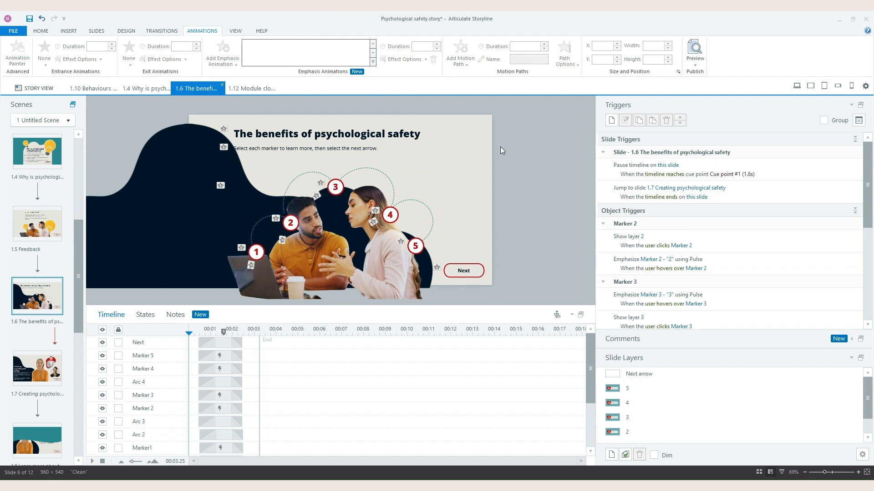
click(165, 207)
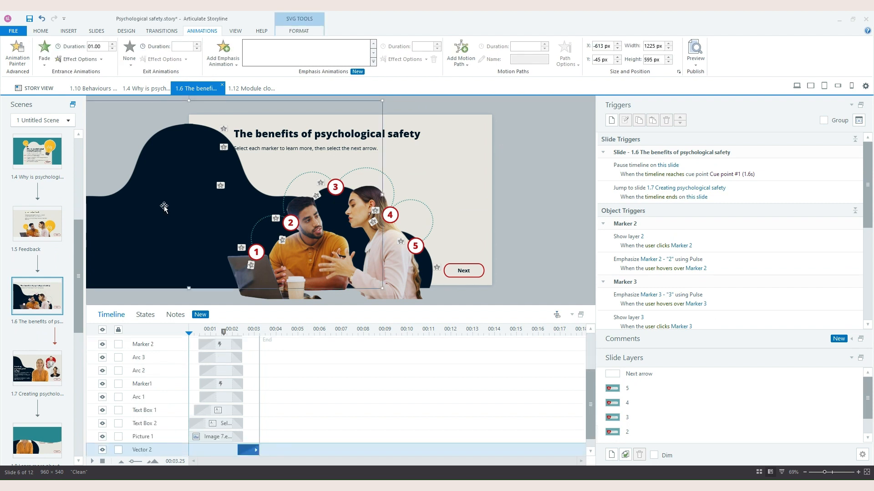
click(425, 287)
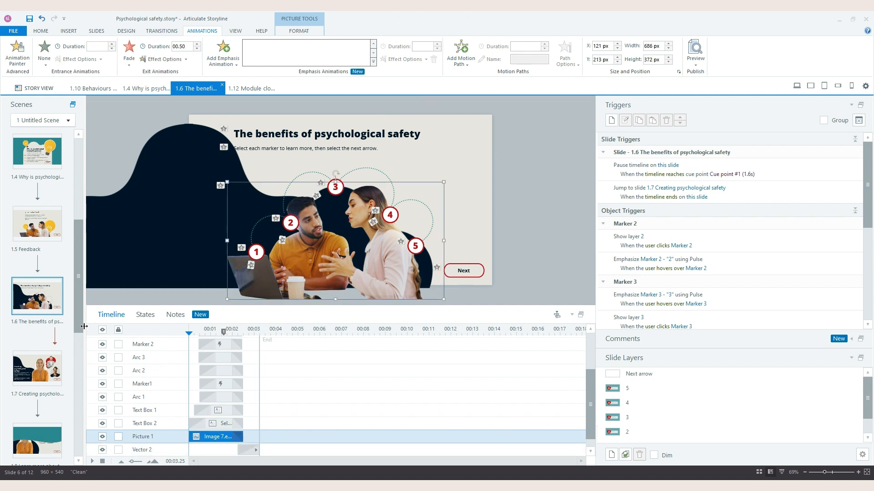
Review the woman's motion path and Colleague 1's animations on slide 1.7 Creating psychological safety
scroll(7, 386, down, 1)
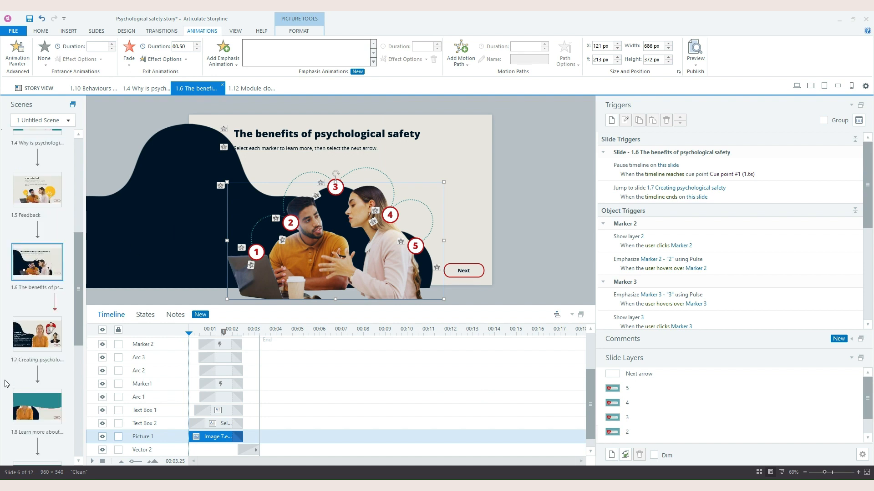
click(30, 345)
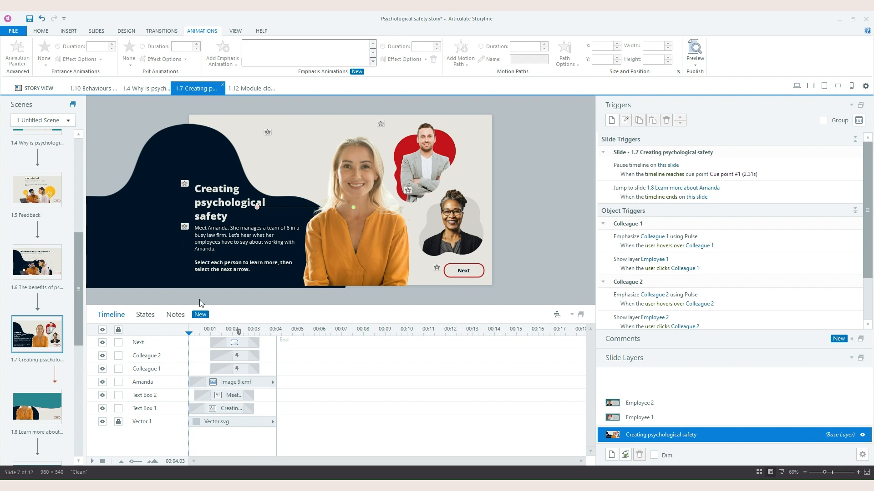
click(354, 209)
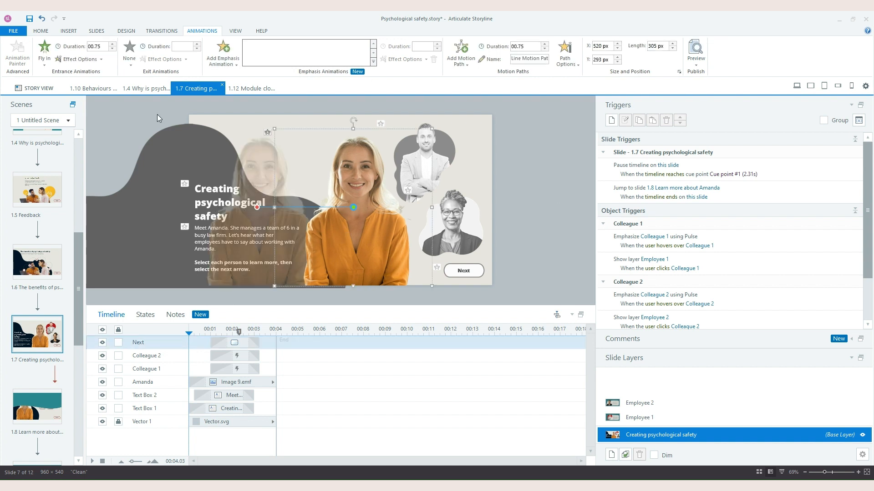
click(116, 138)
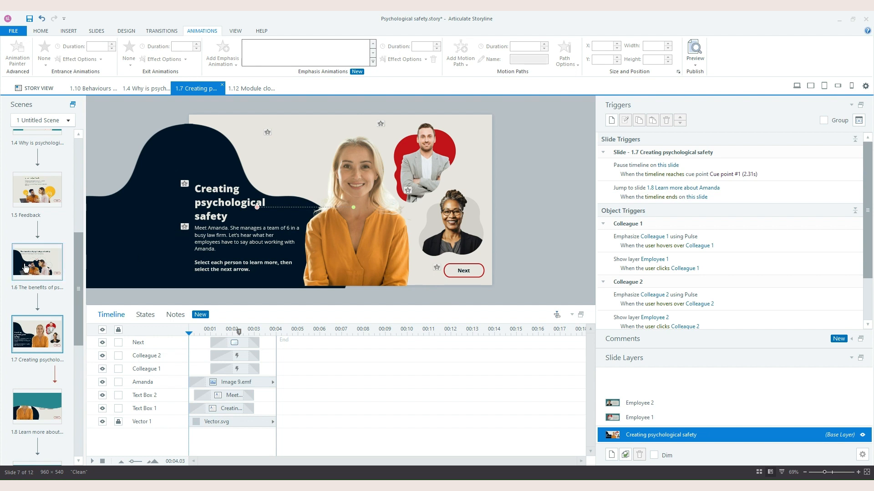
scroll(26, 267, down, 2)
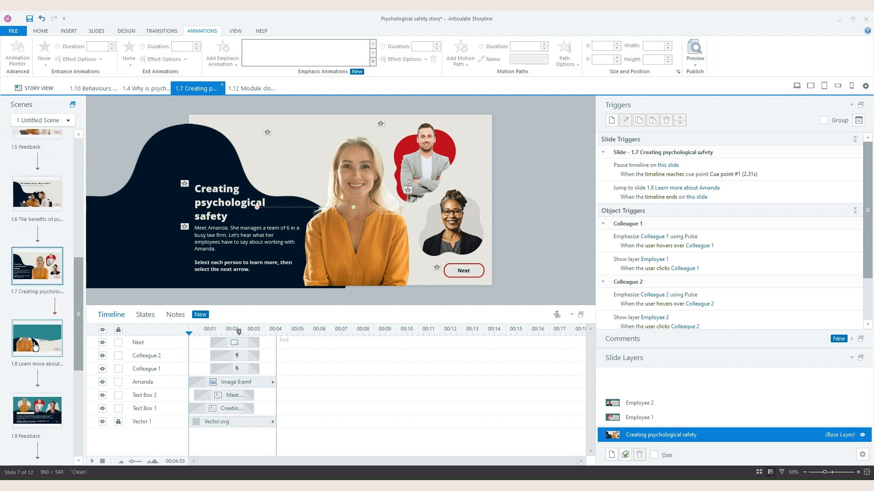
click(400, 172)
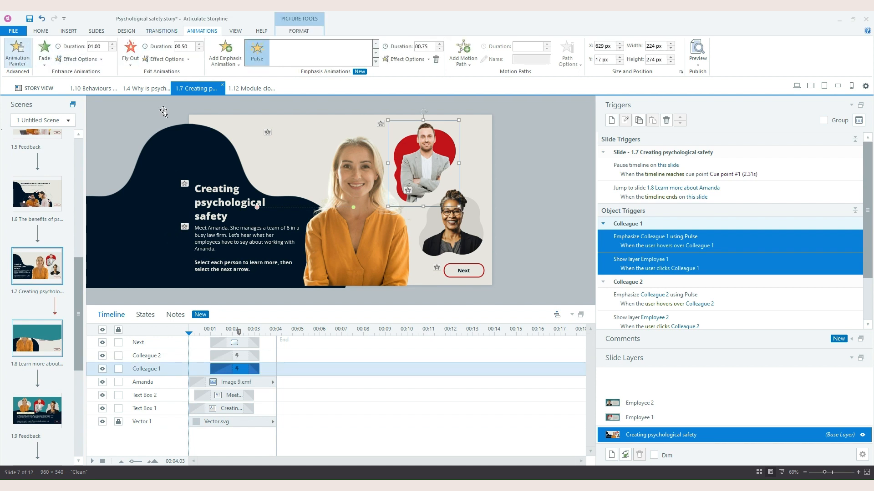
click(561, 194)
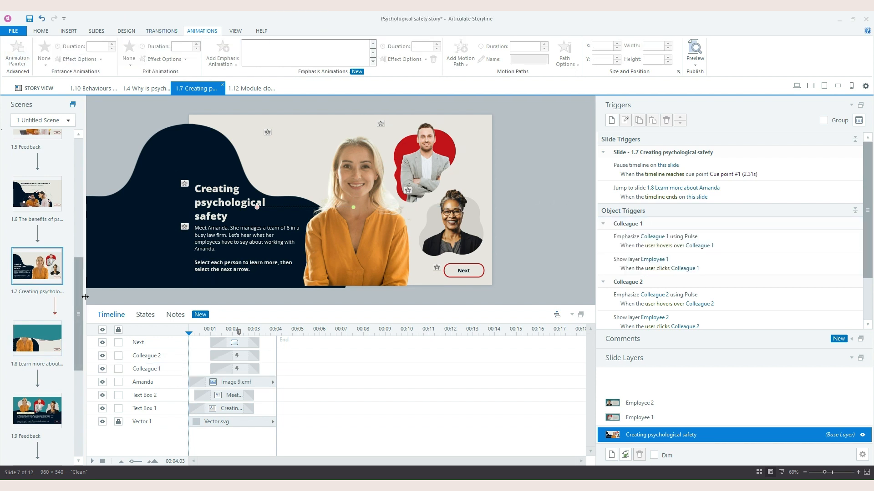
Check the teal wave's entrance animation on slide 1.8 and preview the slide, submitting an answer to watch its exit transition
click(56, 331)
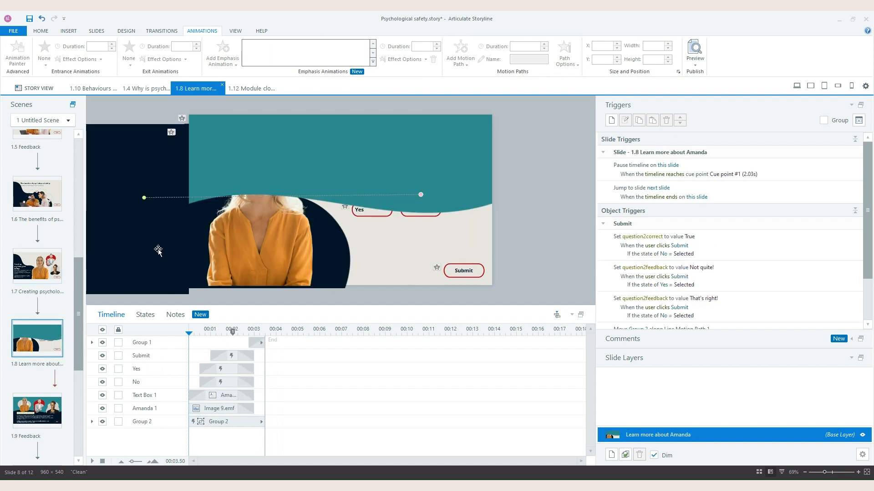
click(367, 165)
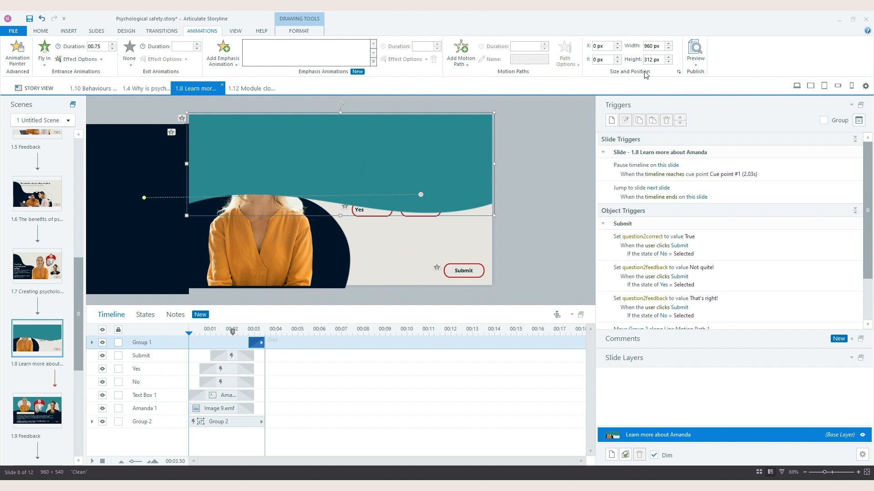
click(695, 61)
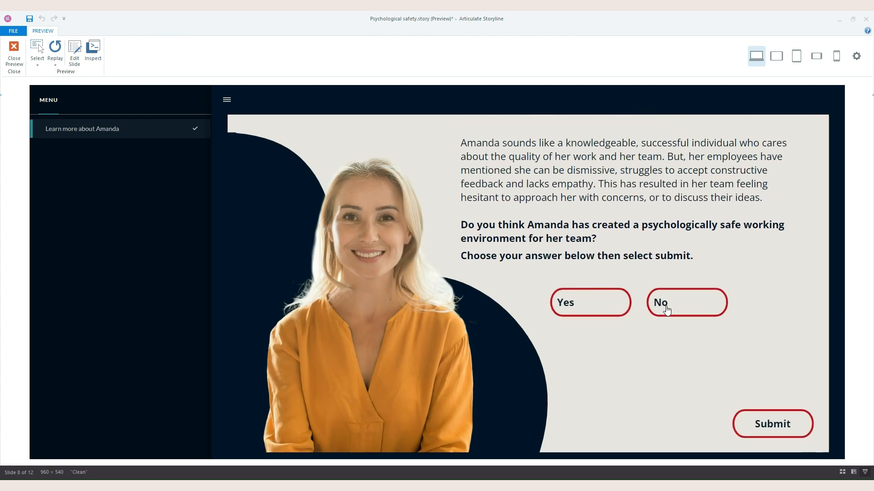
click(617, 304)
click(754, 430)
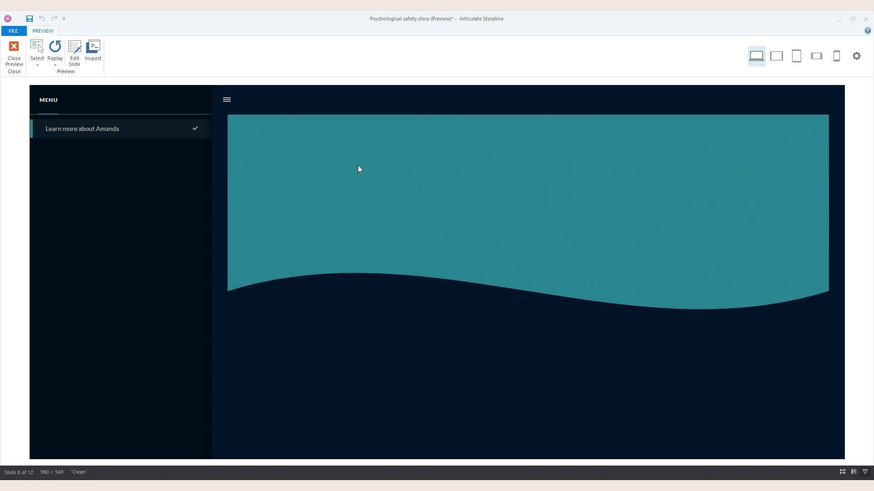
click(14, 61)
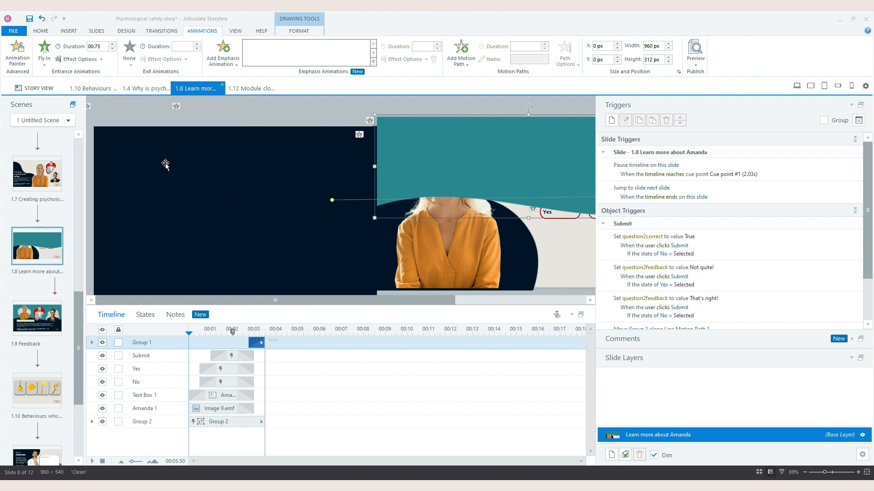
Enlarge the slide 1.8 canvas and zoom out to 46% to examine the dark group beyond the slide and its motion path
drag(311, 307, 310, 370)
drag(824, 473, 818, 473)
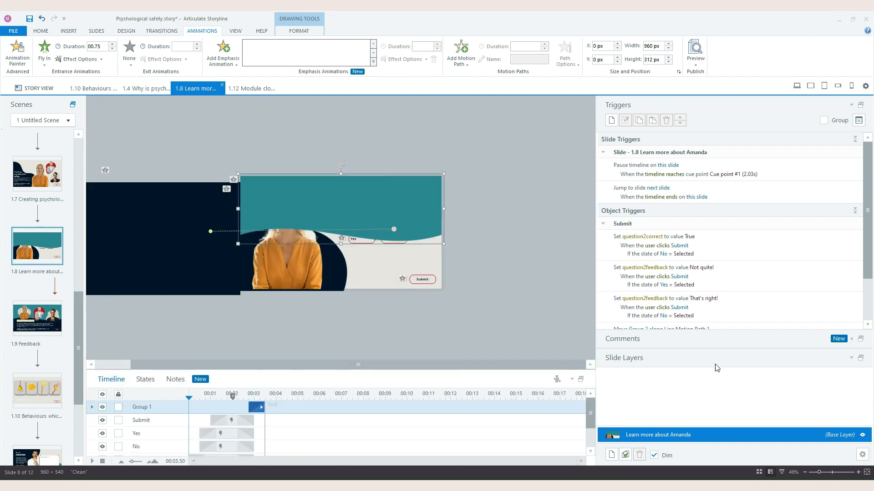
click(516, 235)
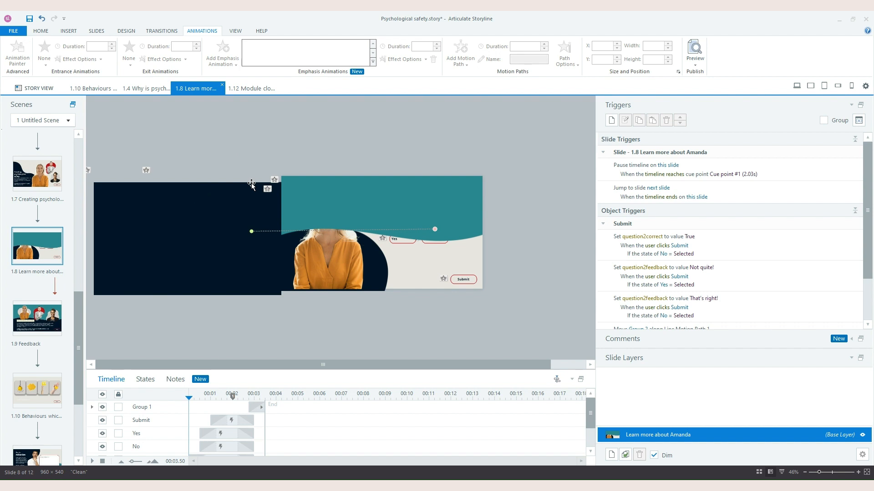
Open slide 1.10 Behaviours which support psychological safety and enlarge the timeline to examine its flashcards, rectangle and group
click(40, 399)
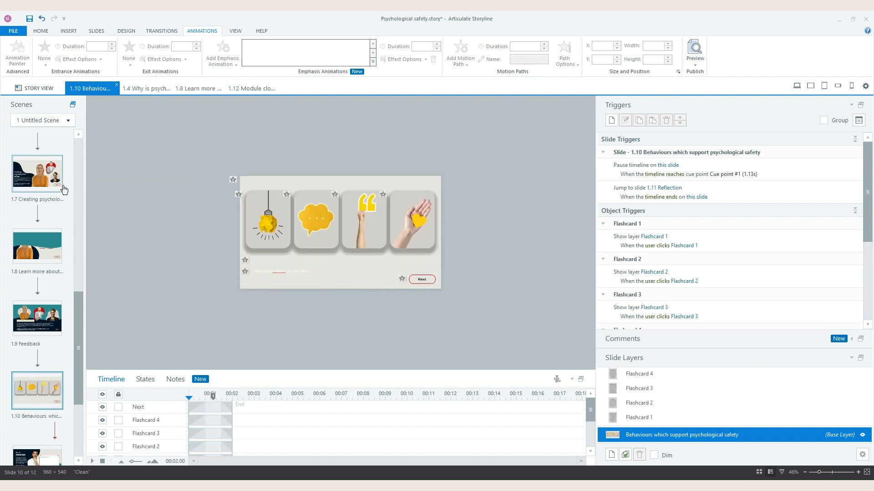
scroll(64, 190, down, 2)
drag(254, 370, 268, 252)
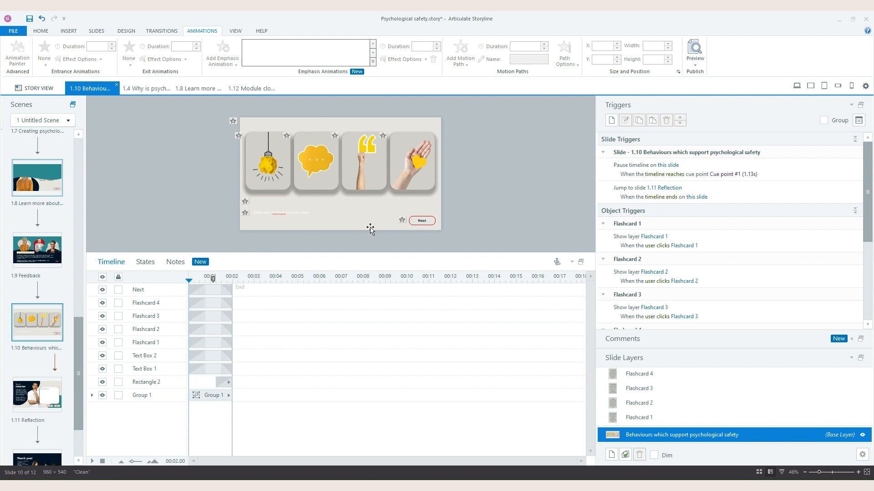
Inspect the dark Vector 1 blob's entrance animation, size and position on slide 1.11 Reflection
click(24, 410)
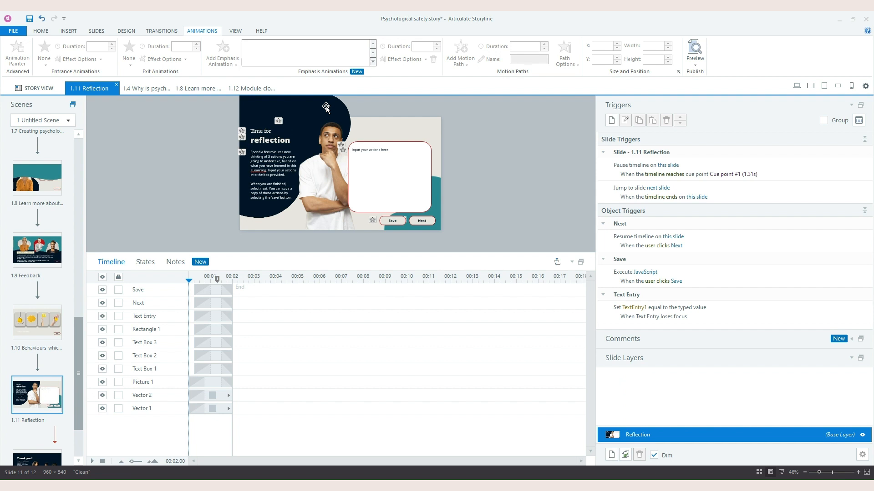
scroll(32, 252, up, 1)
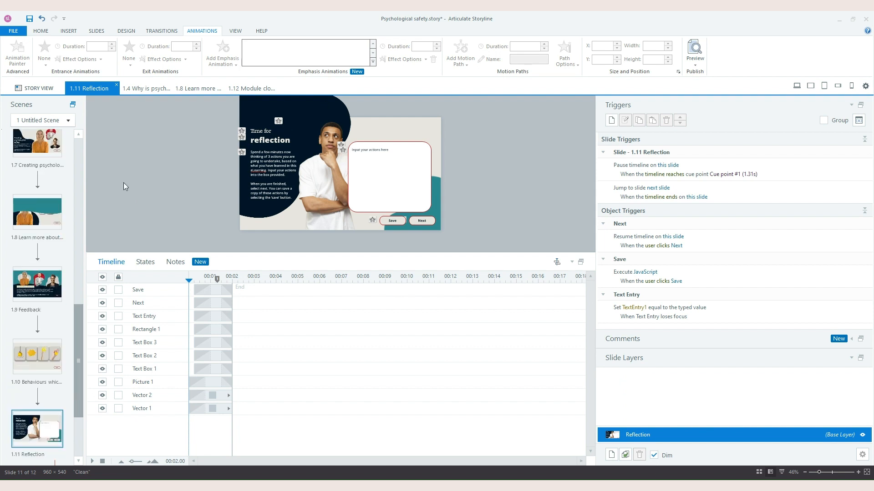
click(254, 116)
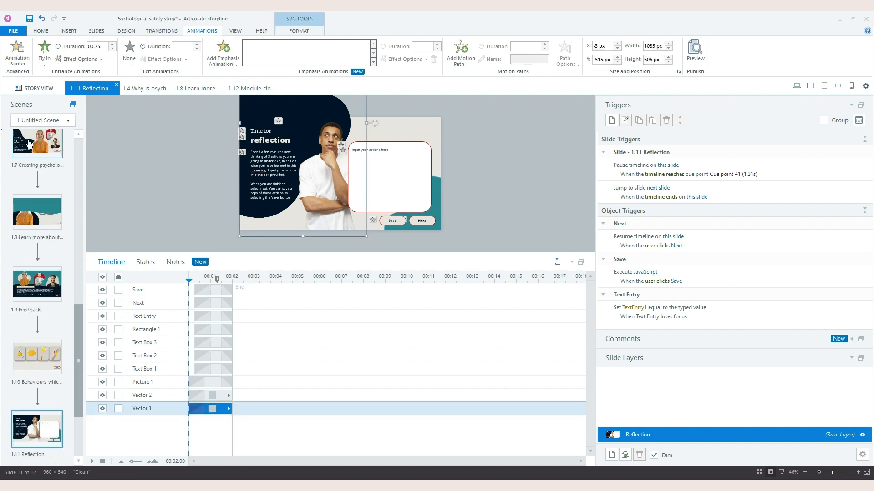
Revisit slides 1.8 and 1.6 and inspect the dark Vector 2 blob's fade entrance and placement on slide 1.6
scroll(25, 195, up, 4)
click(24, 346)
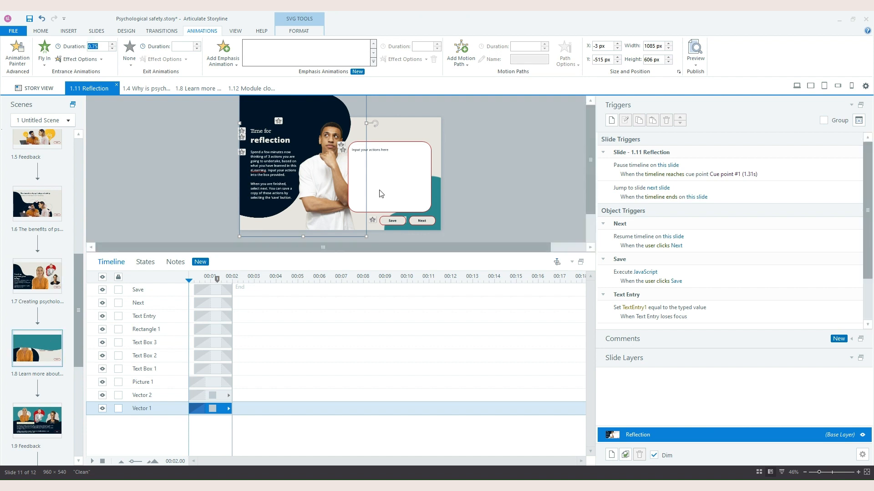
click(38, 203)
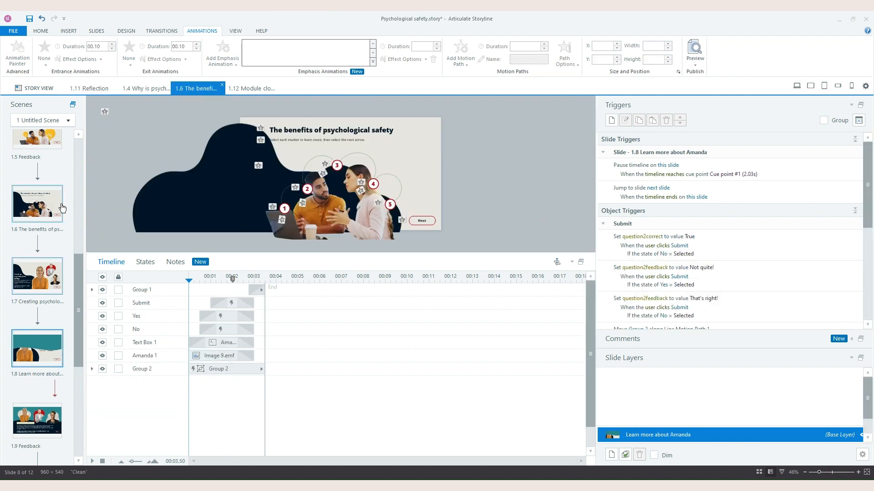
click(168, 181)
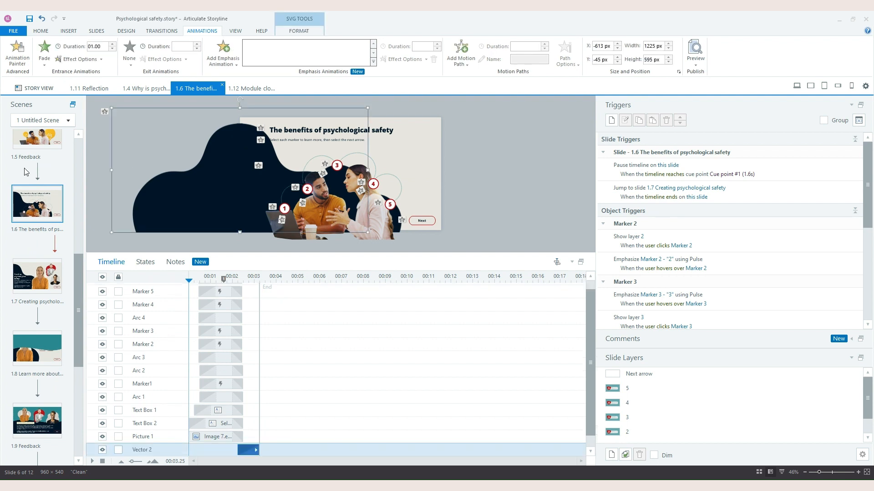
Reopen slide 1.1 Welcome slide and examine its off-slide beige blob, motion path, timeline and triggers
scroll(26, 172, up, 3)
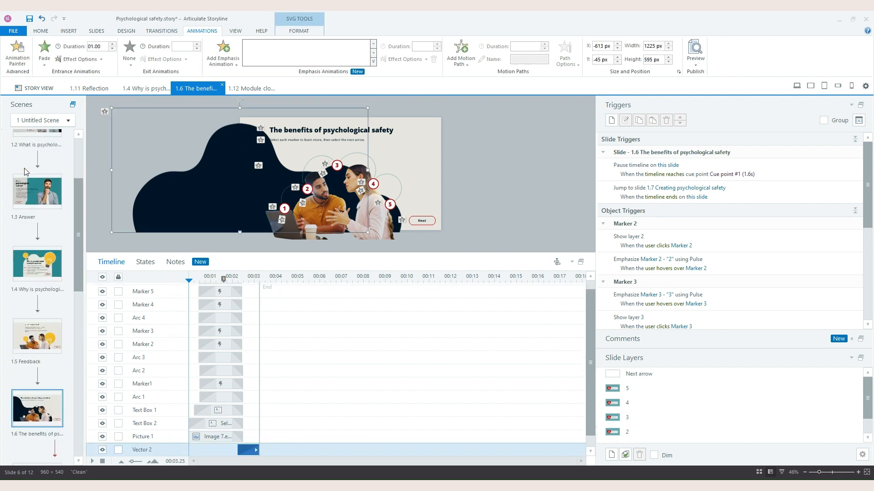
scroll(26, 173, up, 2)
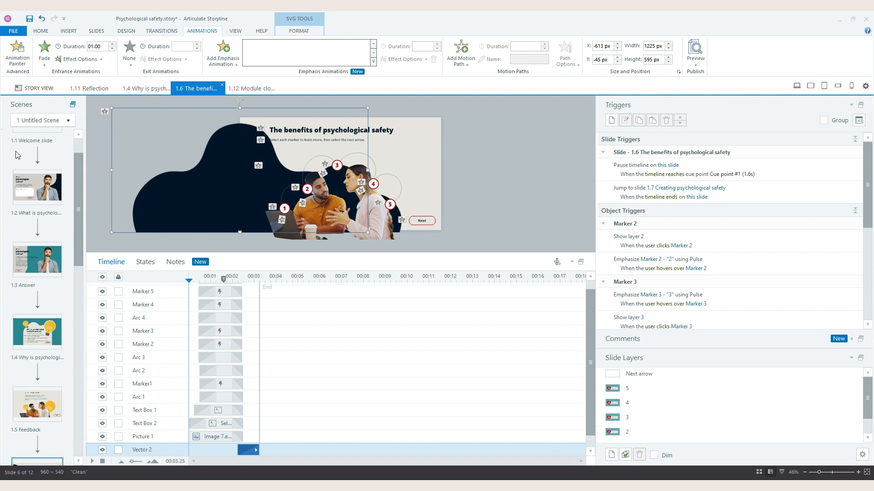
scroll(19, 155, up, 1)
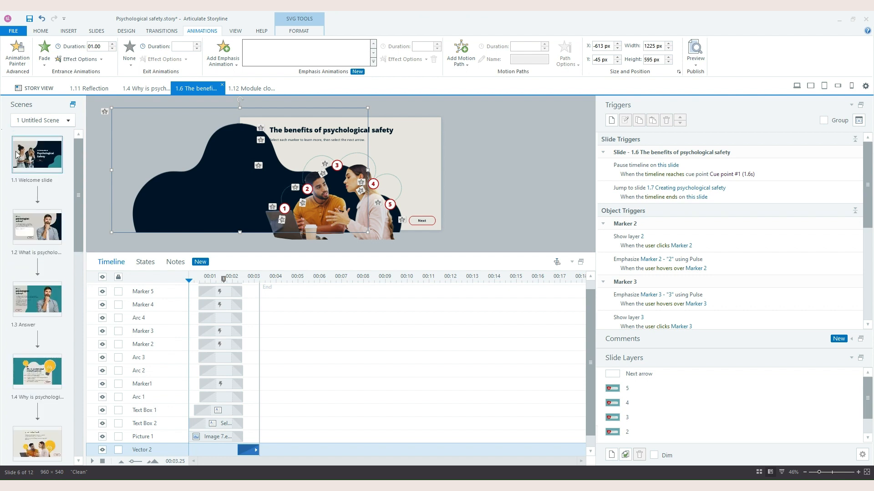
click(17, 154)
scroll(27, 164, down, 1)
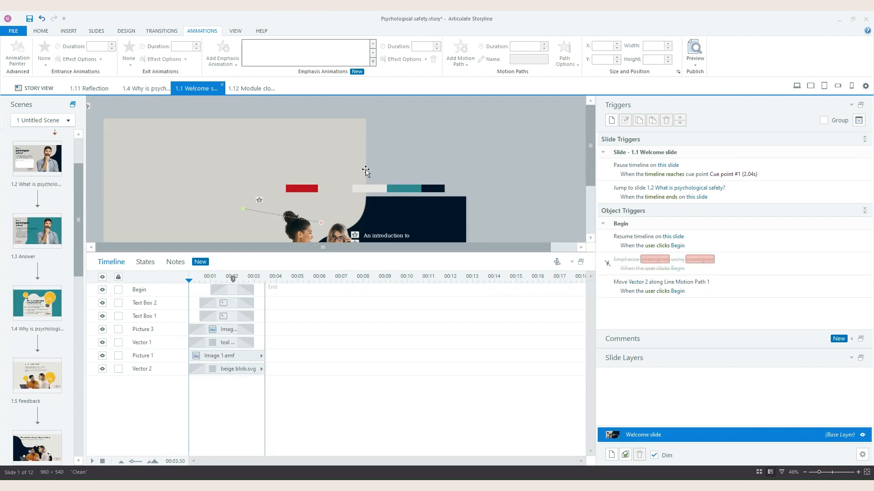
scroll(388, 170, down, 2)
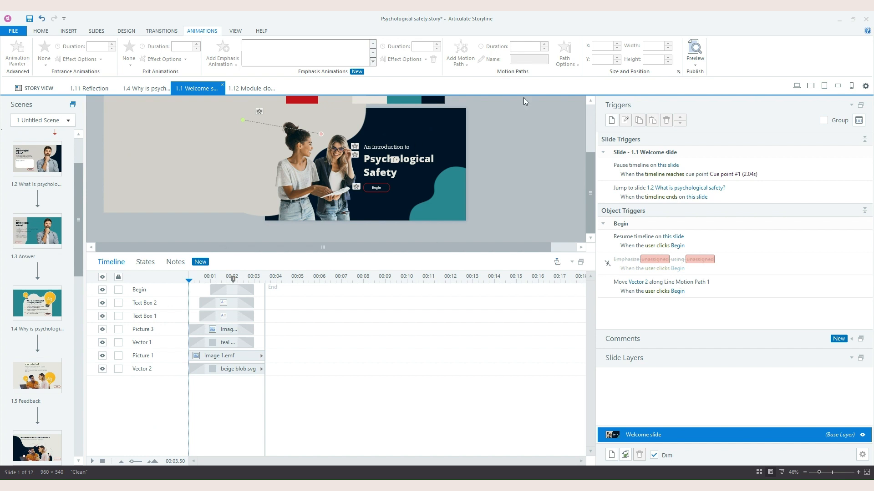
Open slide 1.7 Creating psychological safety and examine its dark Vector 1 blob, motion path, timeline and triggers
scroll(65, 238, down, 1)
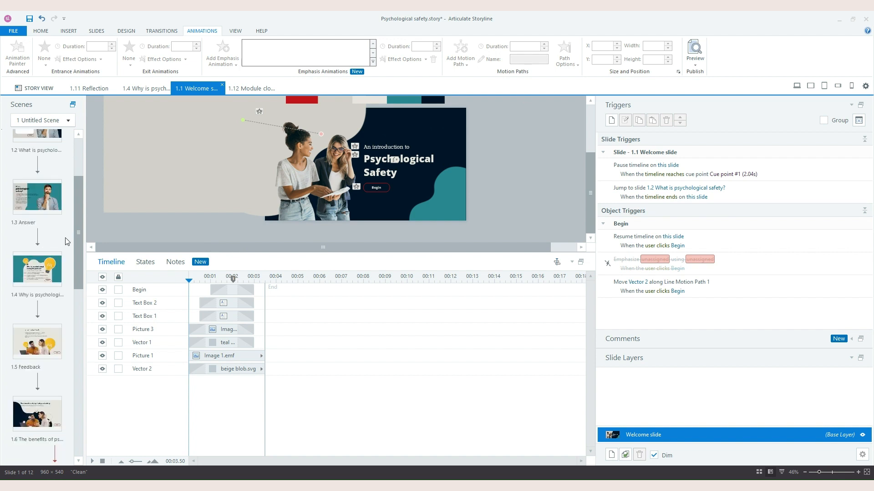
scroll(64, 238, down, 3)
scroll(64, 237, down, 3)
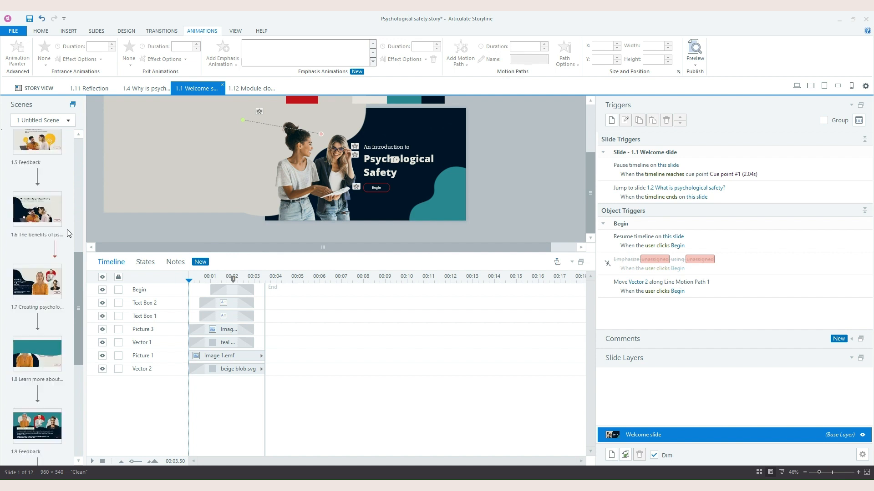
click(35, 270)
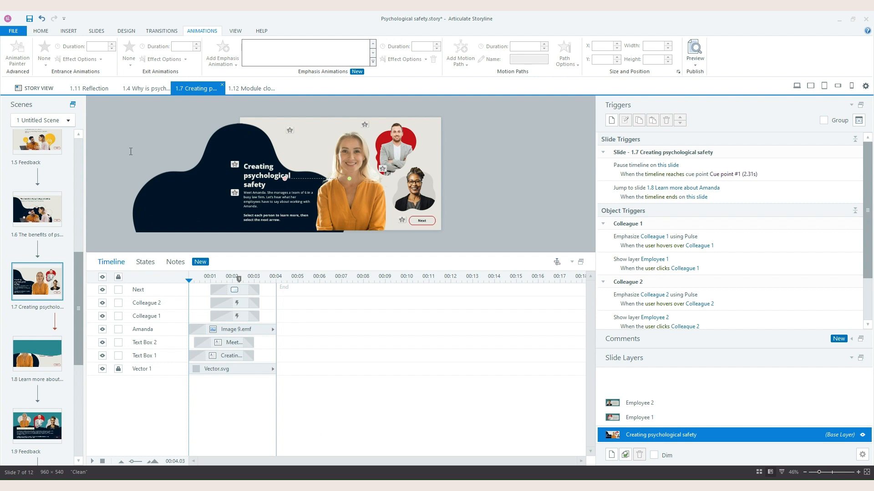
Return to slide 1.1 Welcome slide and preview the course from there to watch the transitions
scroll(50, 173, up, 6)
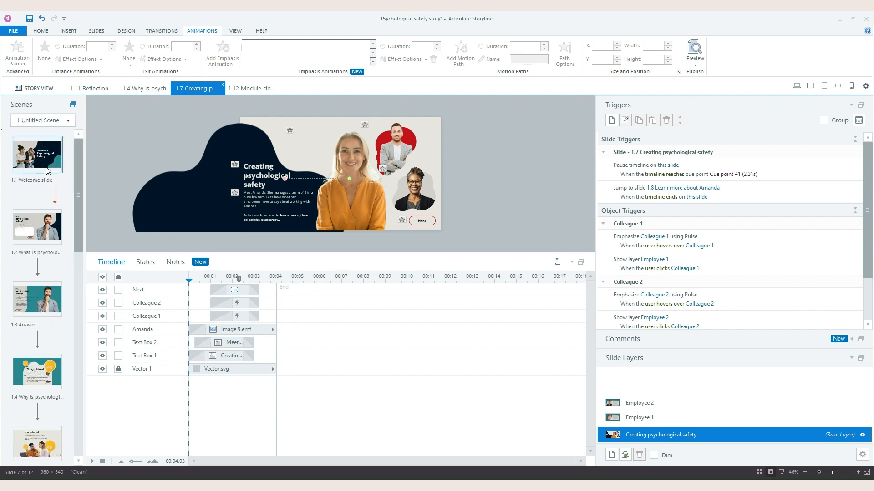
click(47, 169)
click(694, 64)
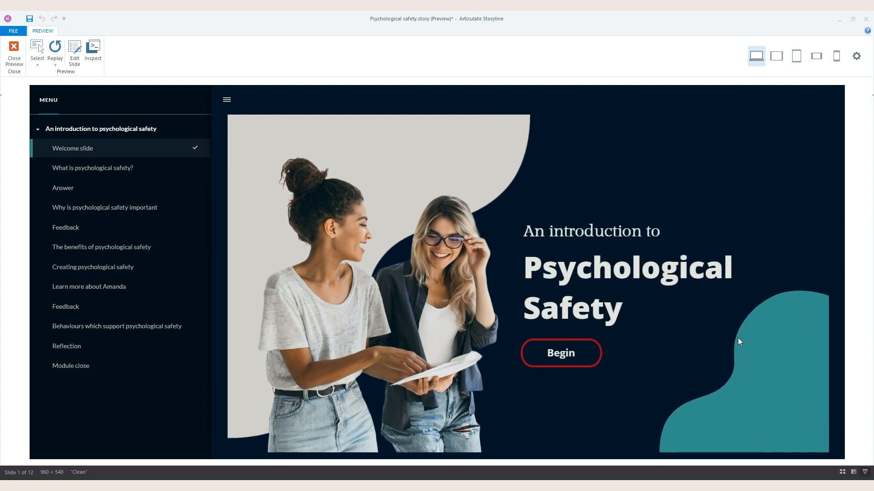
Begin the previewed course and submit "test" as the answer on the What is psychological safety? slide
click(556, 363)
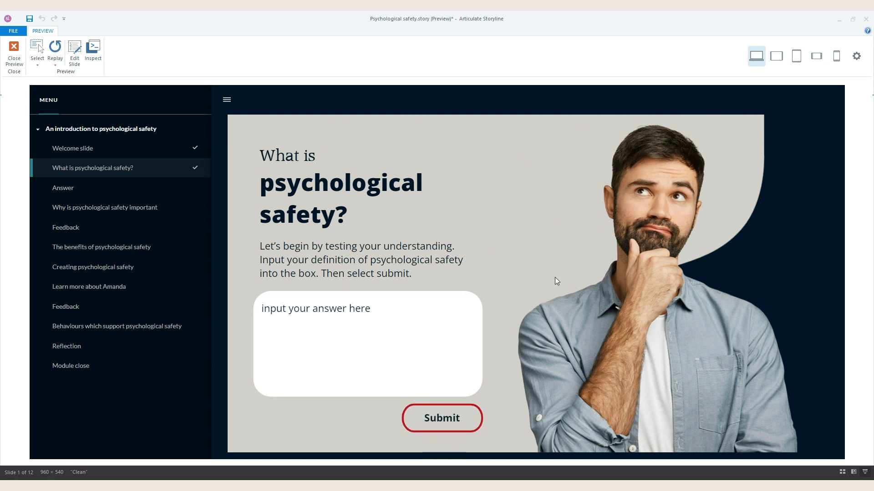
text(test)
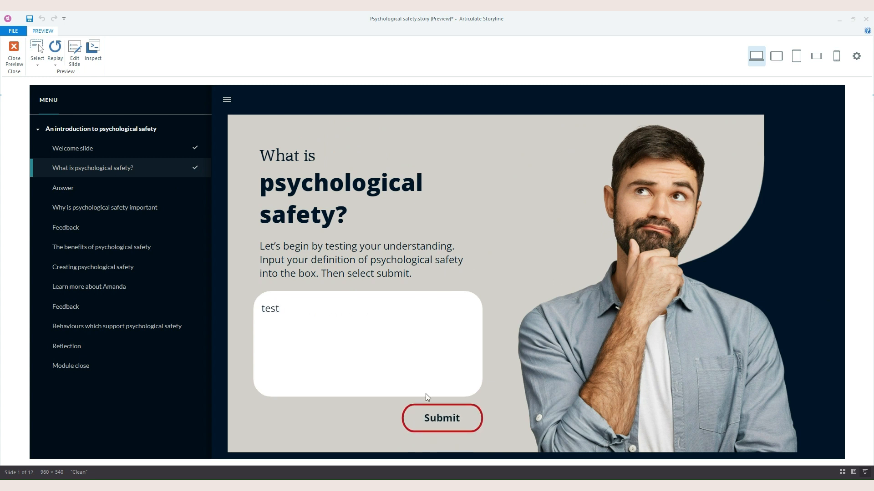
click(426, 419)
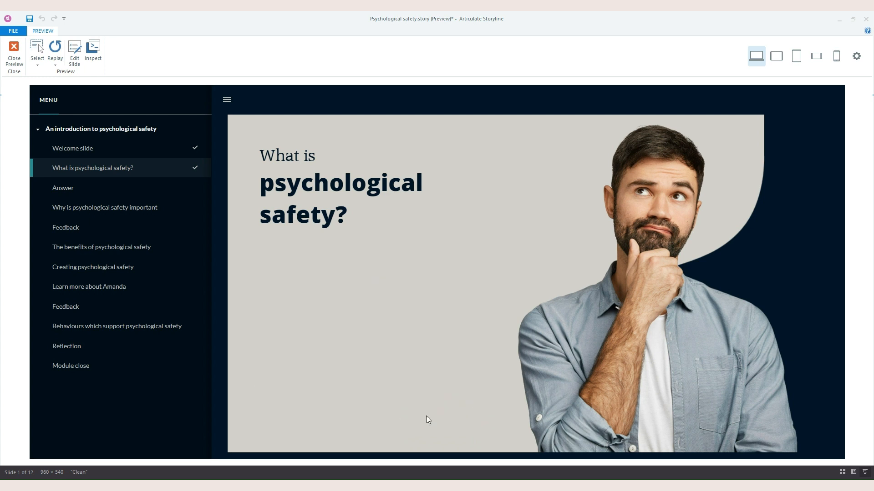